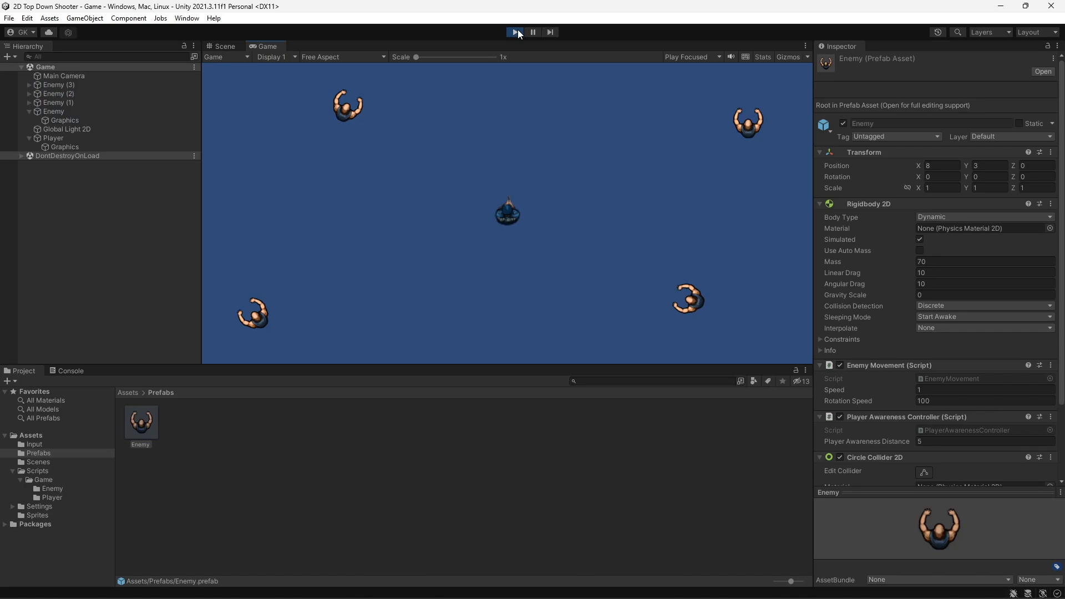
Playtest the game by moving the player around the four enemies to check how they follow, and stop play mode.
key(w)
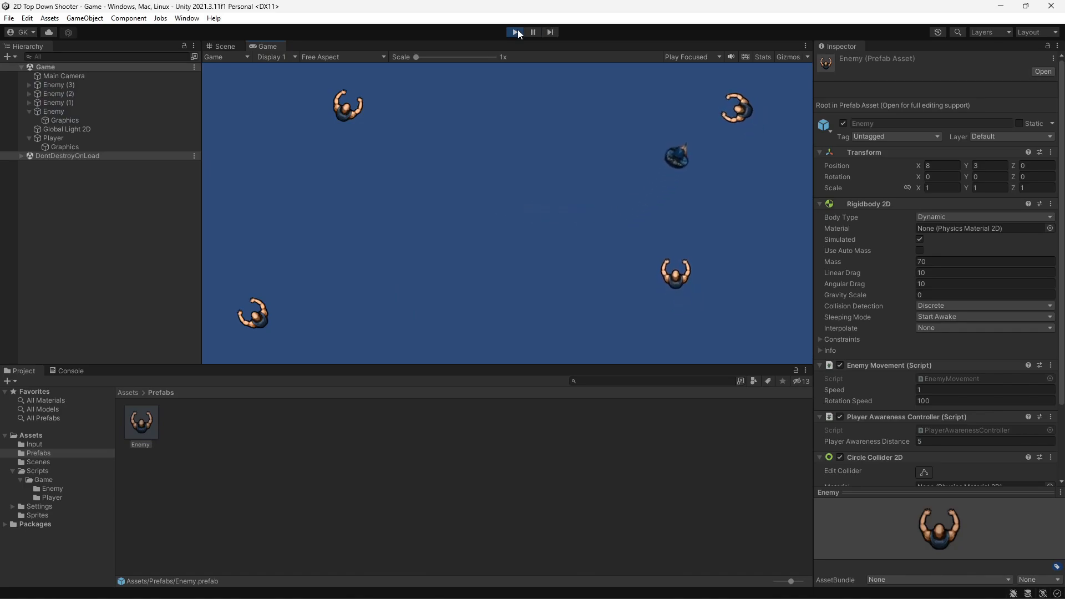
key(a)
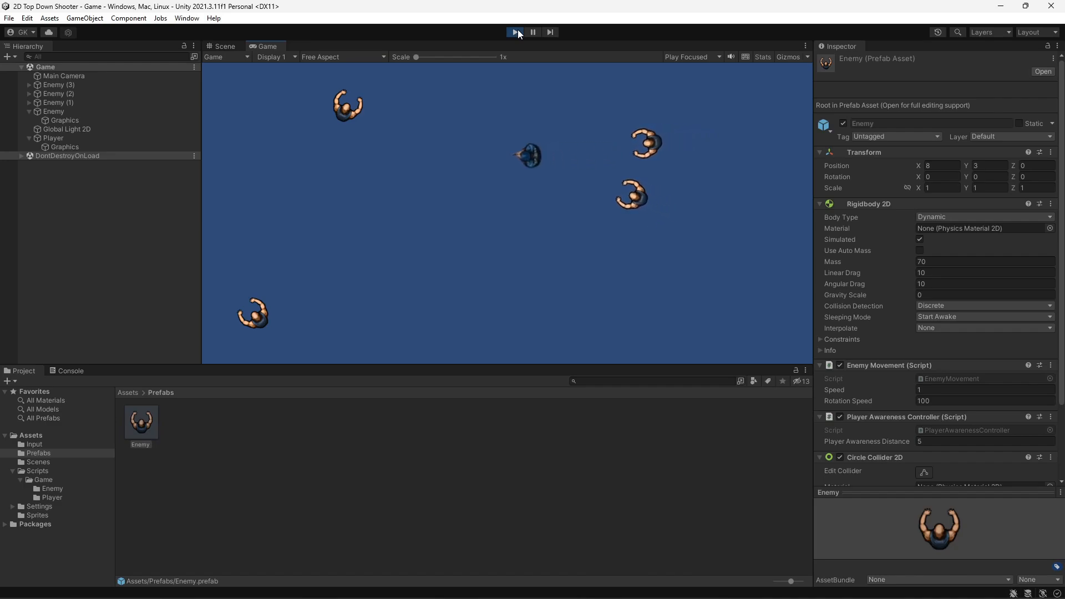
key(a)
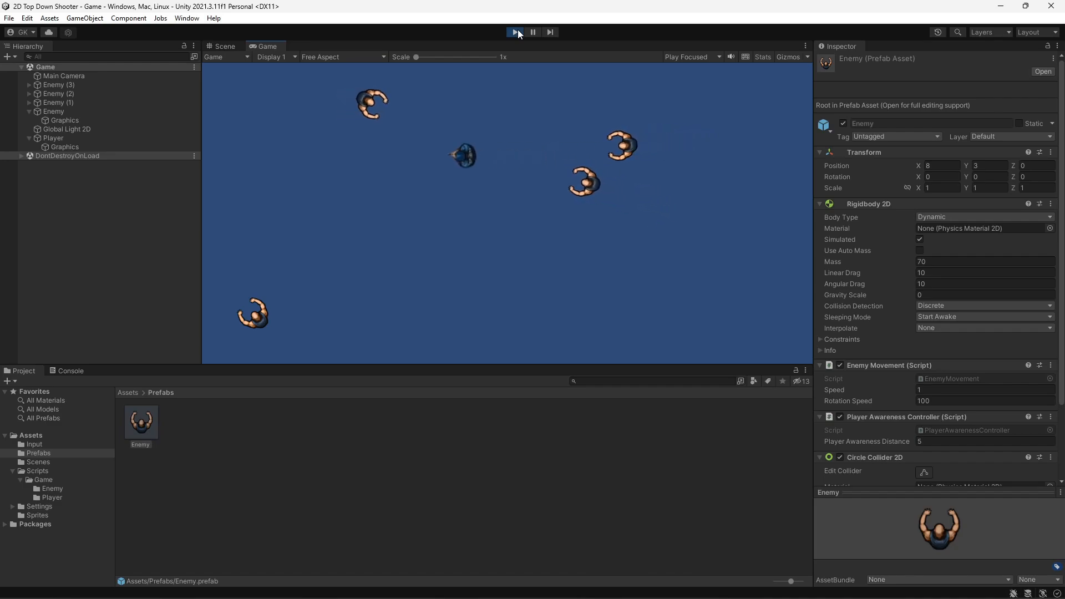
key(s)
key(a)
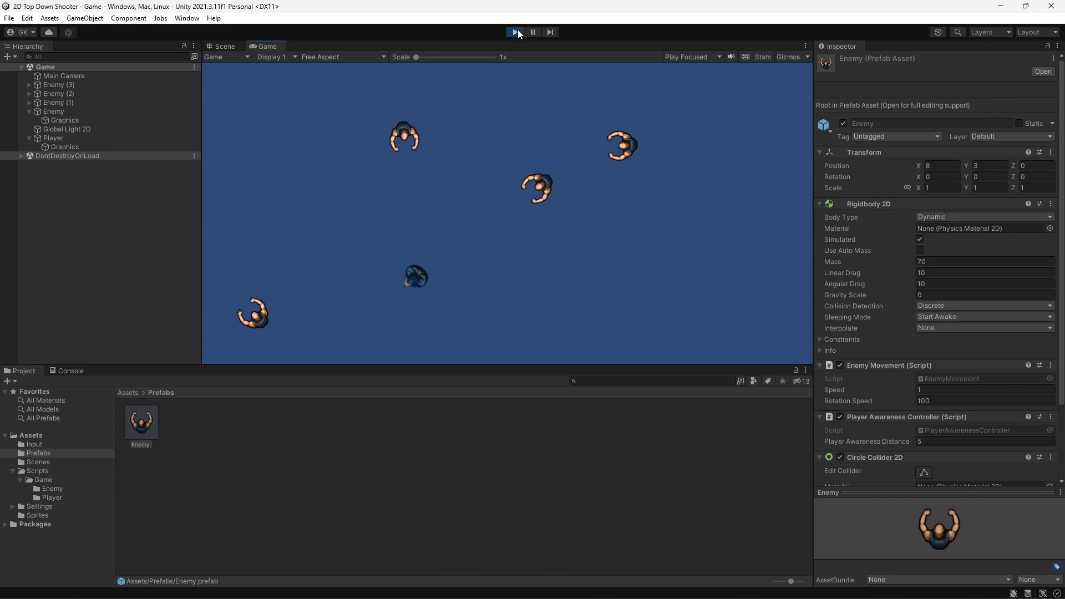
key(w)
key(d)
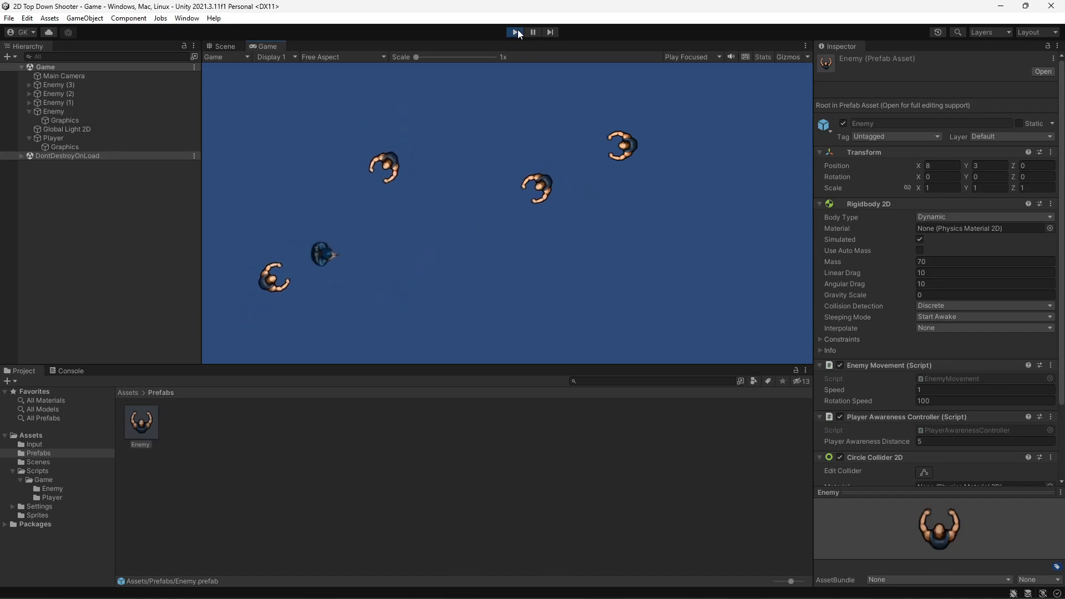
key(w)
key(d)
key(s)
key(w)
key(d)
key(s)
key(a)
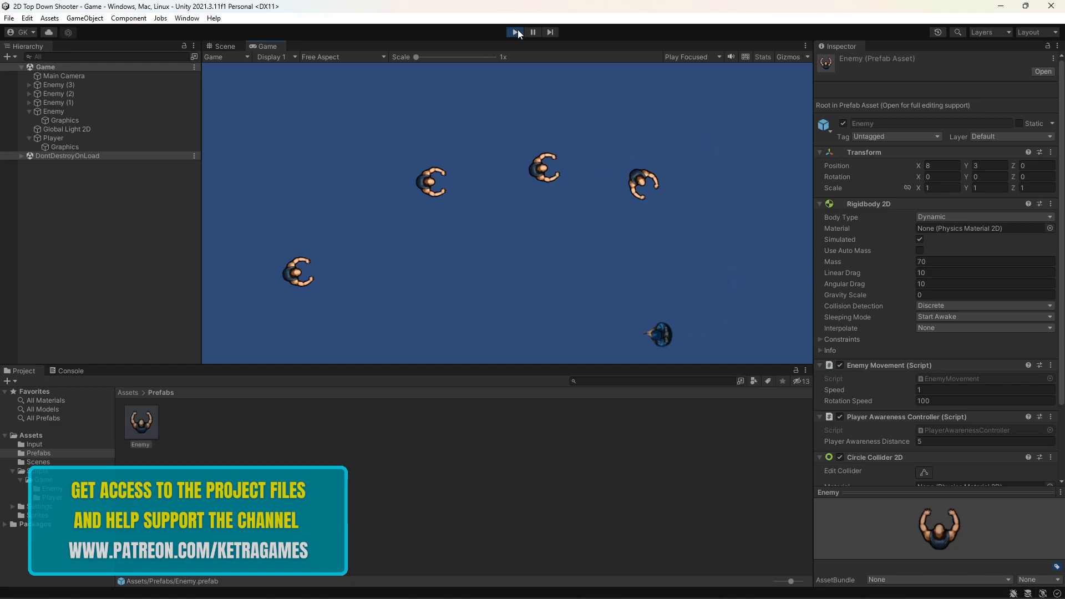
click(516, 32)
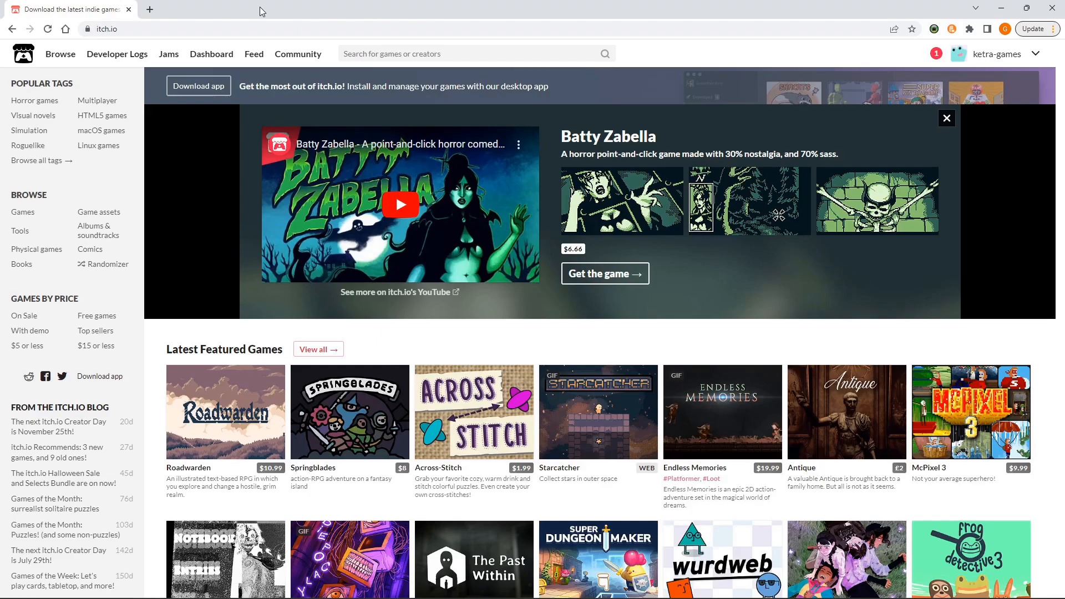
Switch to the browser, search itch.io for "battle backgrounds" and open the [FREE] 12 2D Battle Backgrounds Texture page.
click(360, 54)
text(battle backgrounds)
key(Return)
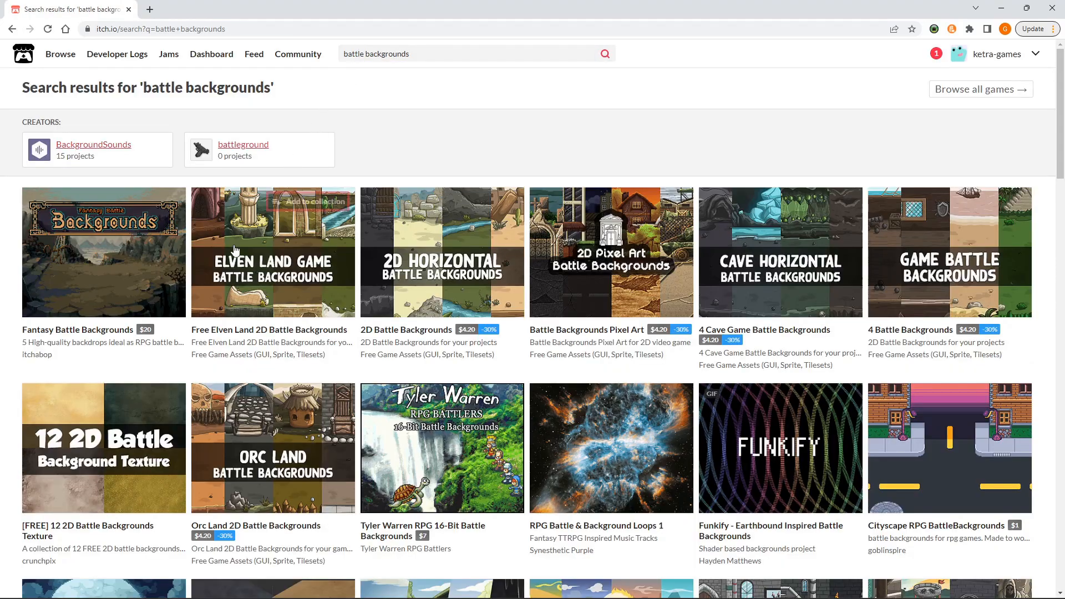
click(72, 502)
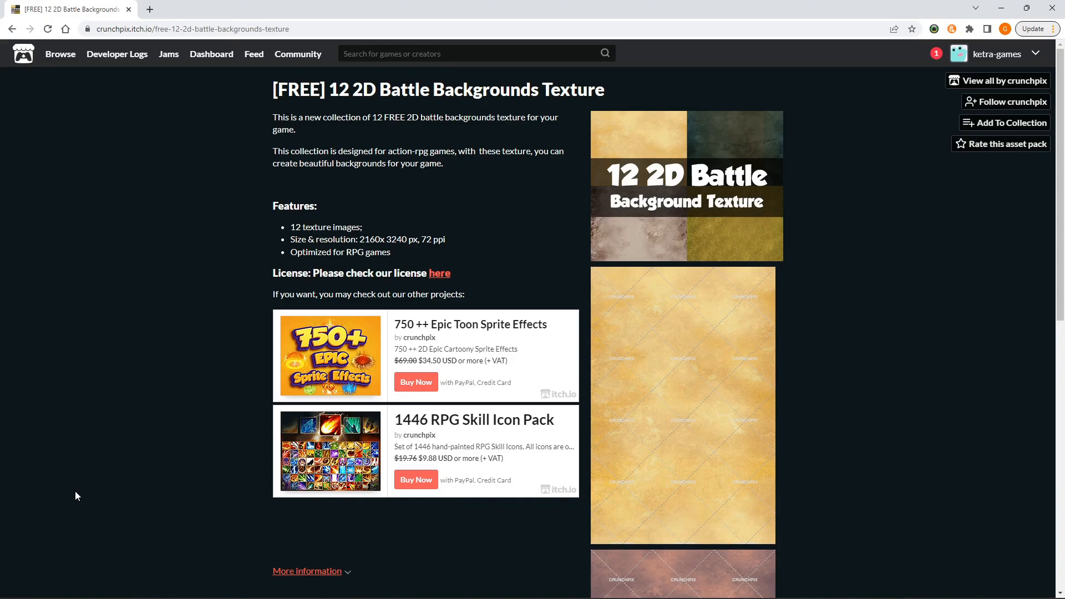
Download crunchpix-com-free-12-battle-backgrounds-texture.zip without paying and save it in the Downloads folder.
scroll(75, 491, down, 2)
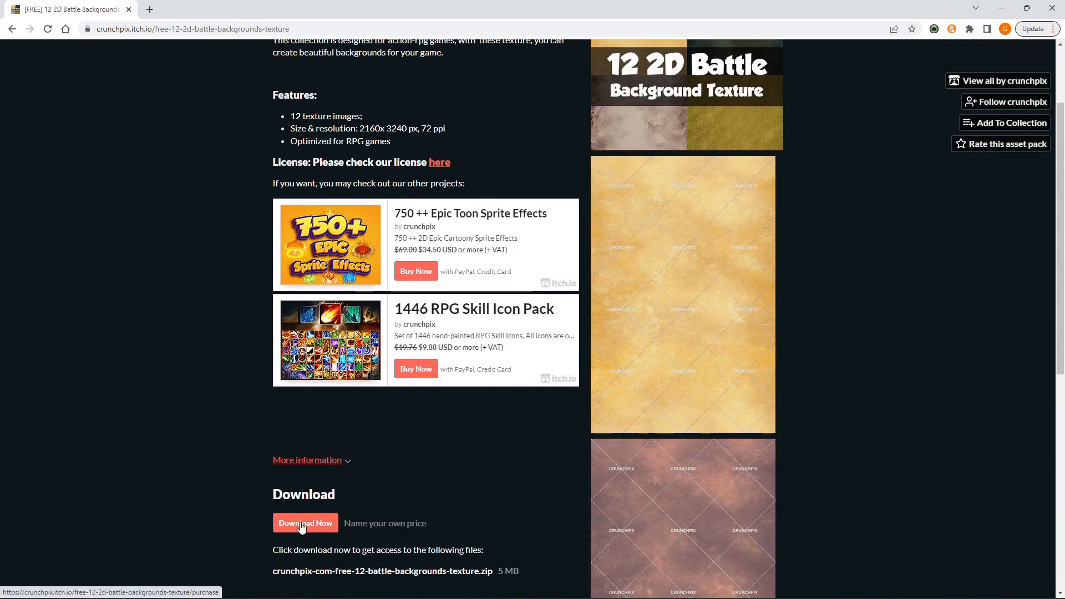
click(302, 525)
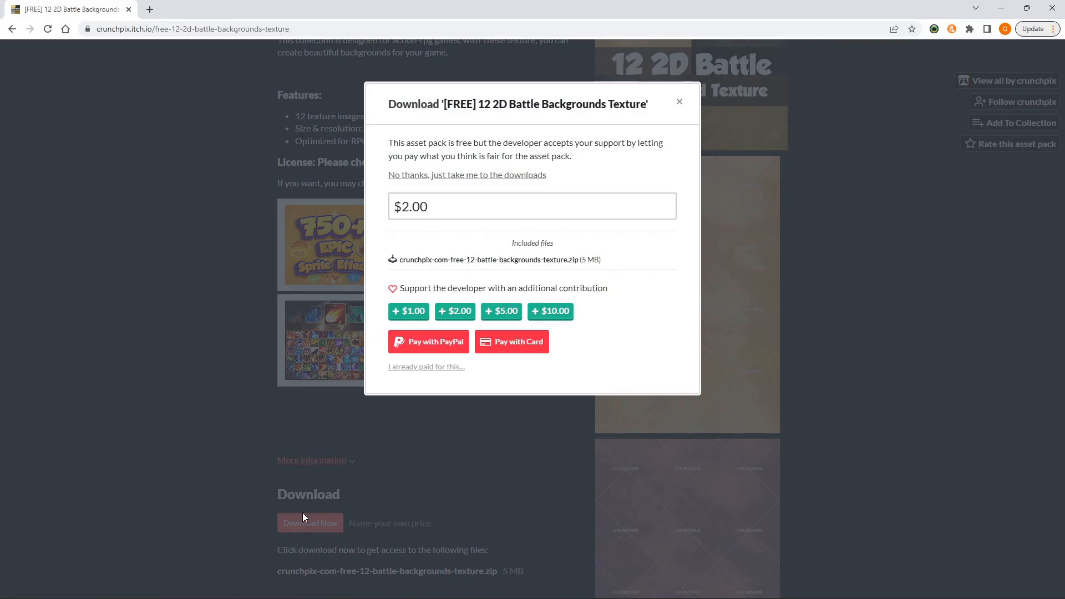
click(484, 176)
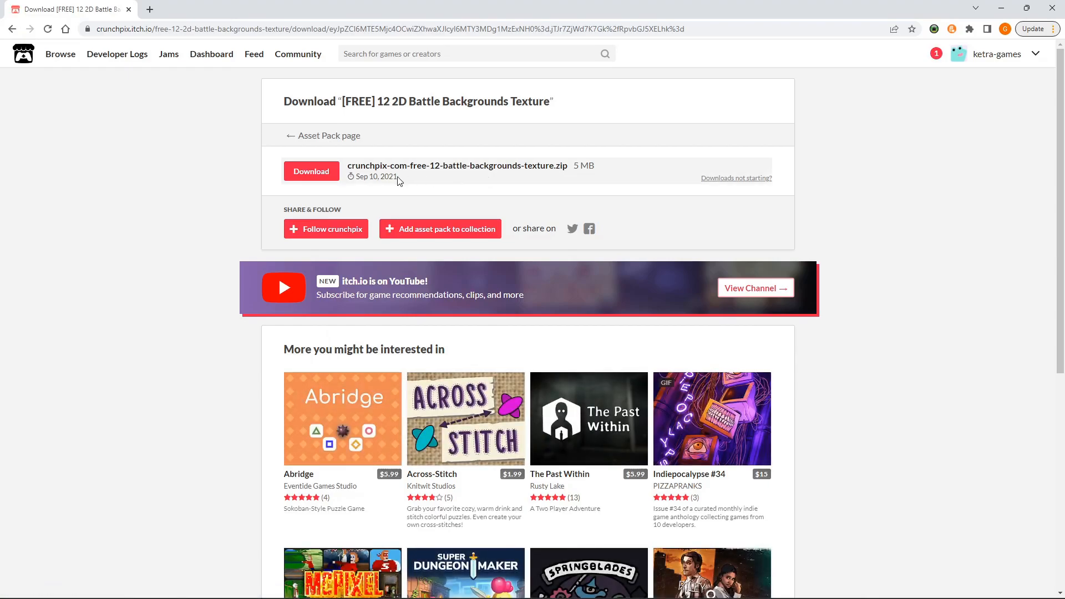
click(312, 172)
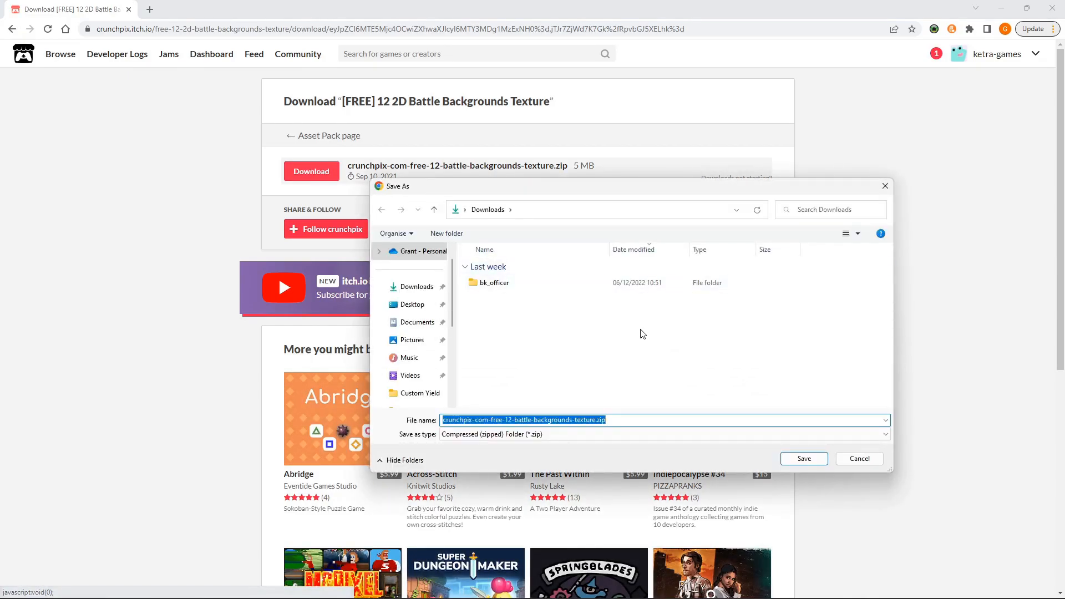
click(792, 460)
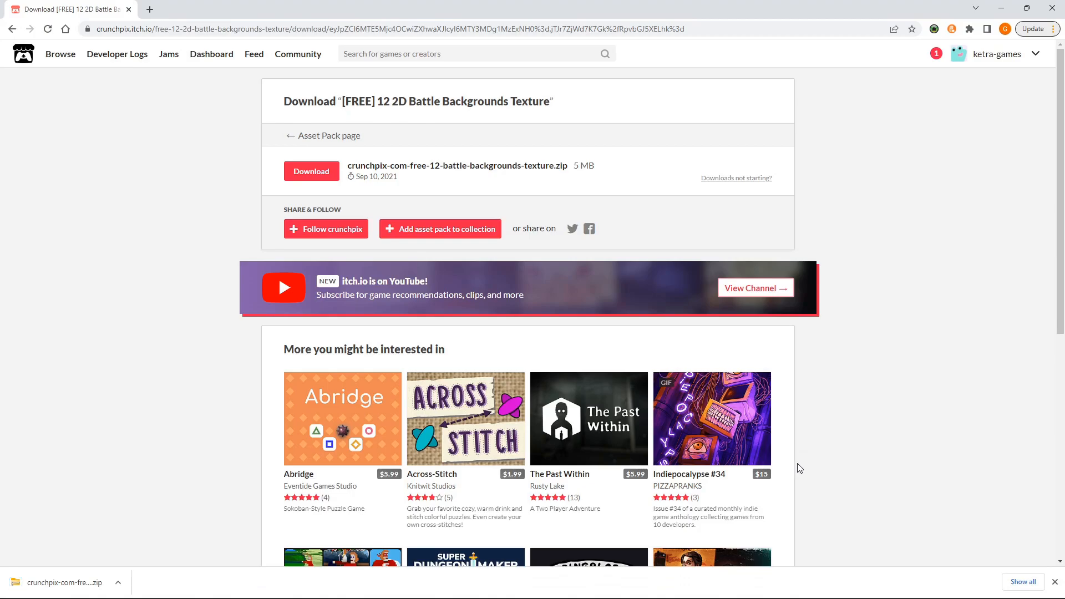
Extract the downloaded zip in the Downloads folder and open the inner crunchpix-com-free-12-battle-backgrounds-texture folder with the images.
click(119, 584)
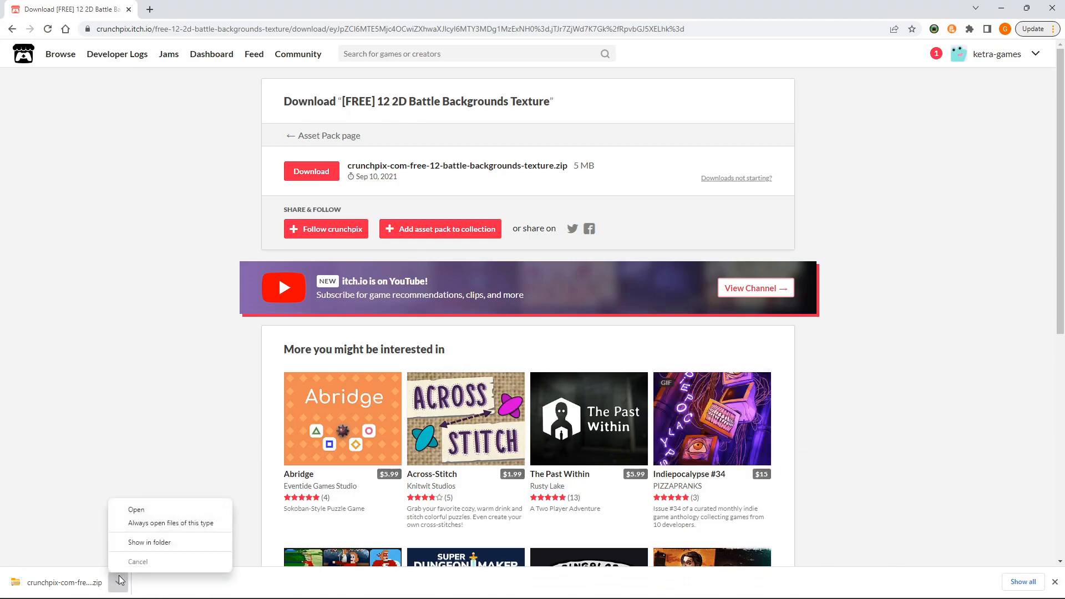
click(126, 548)
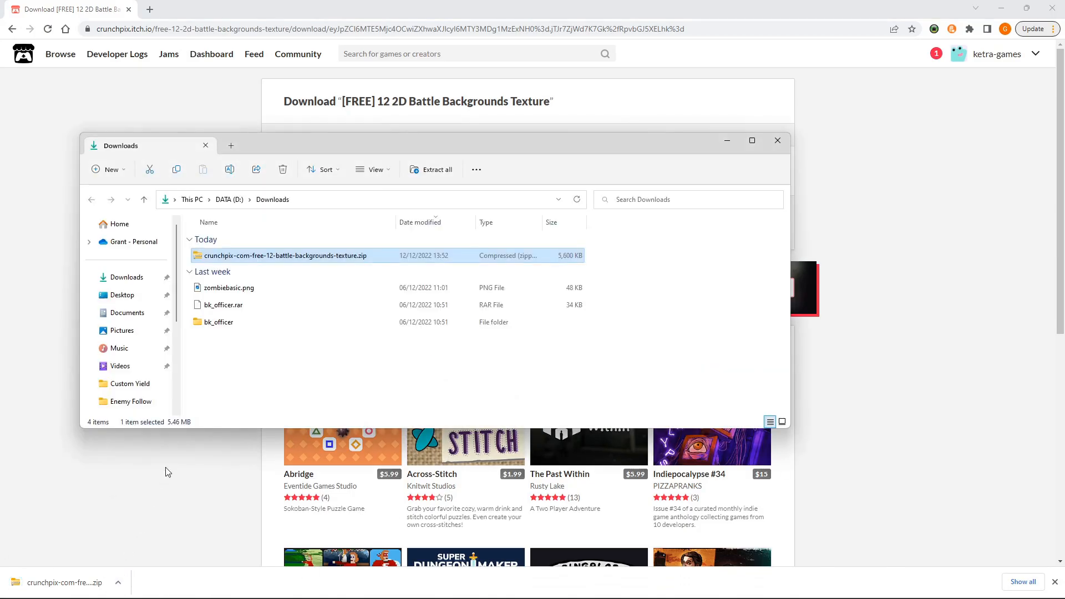
right_click(251, 261)
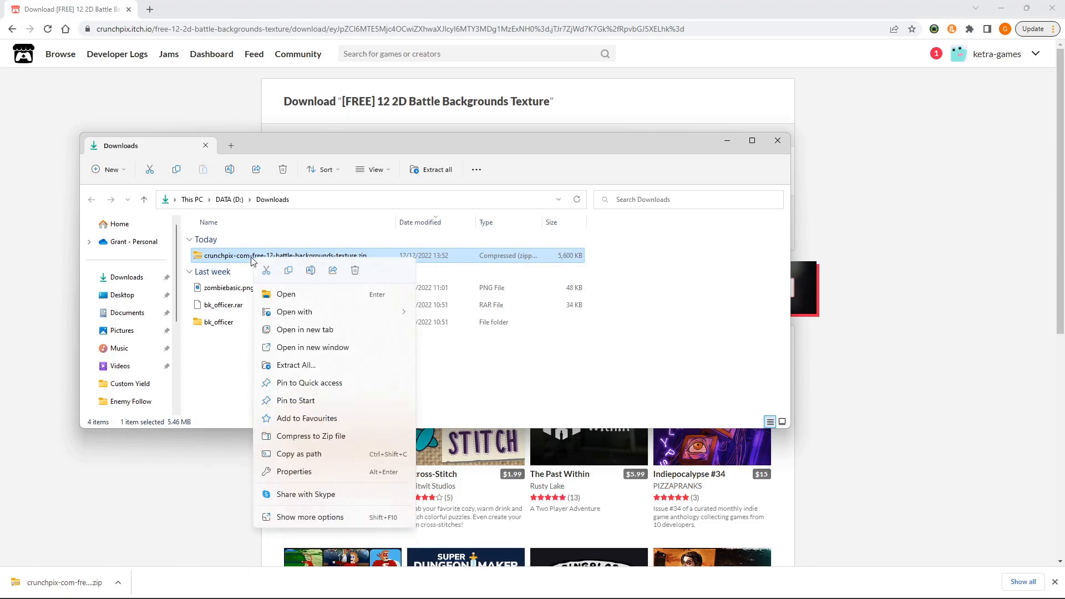
click(283, 365)
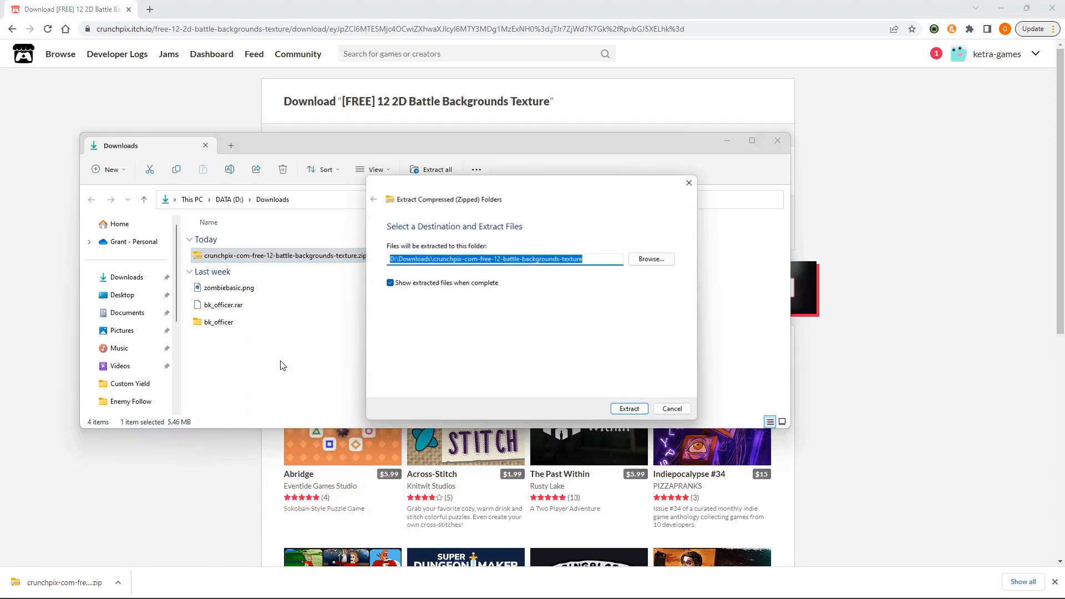
click(626, 413)
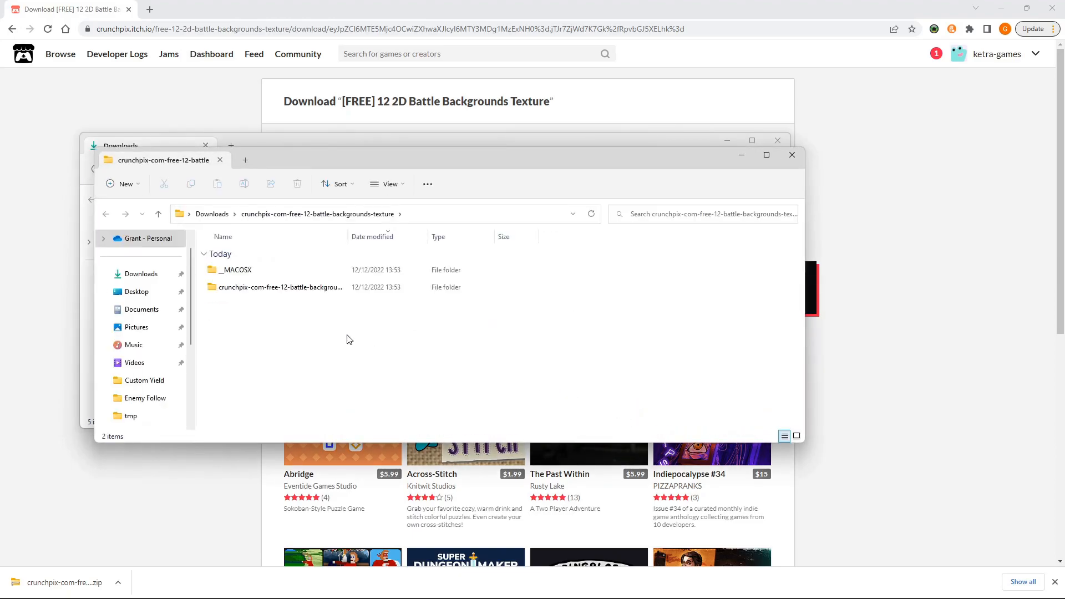
double_click(270, 288)
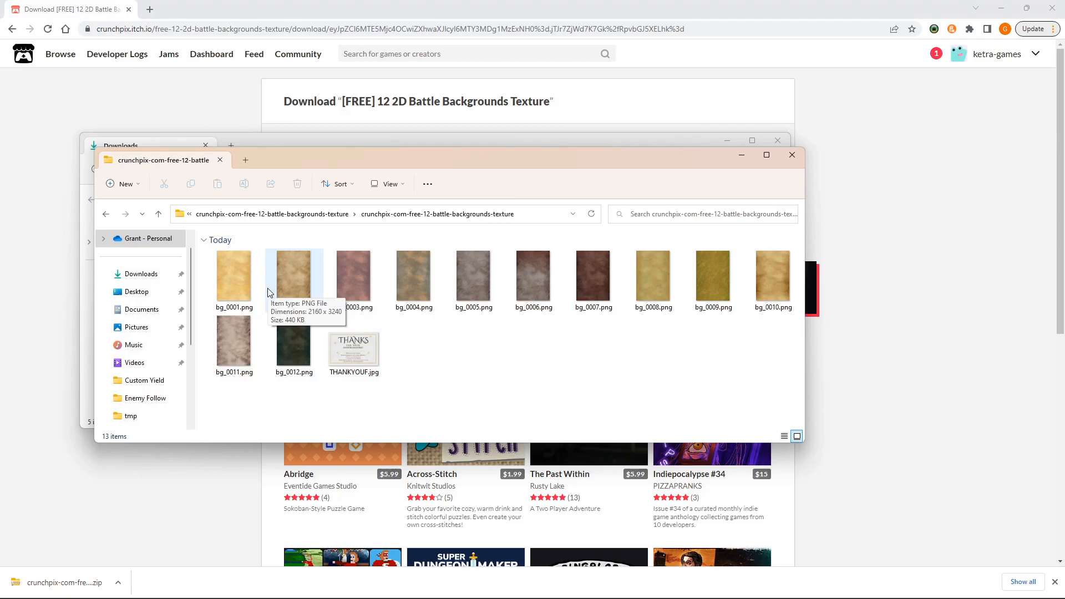
Switch to Unity and import bg_0005.png from the extracted folder into the project's Sprites folder.
key(alt+Tab)
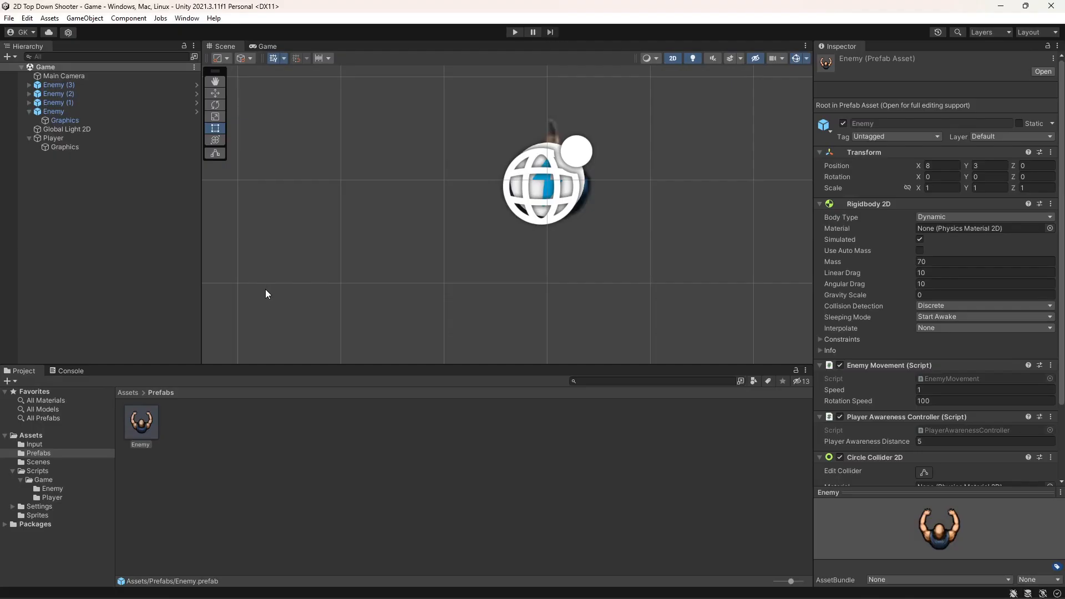
click(36, 516)
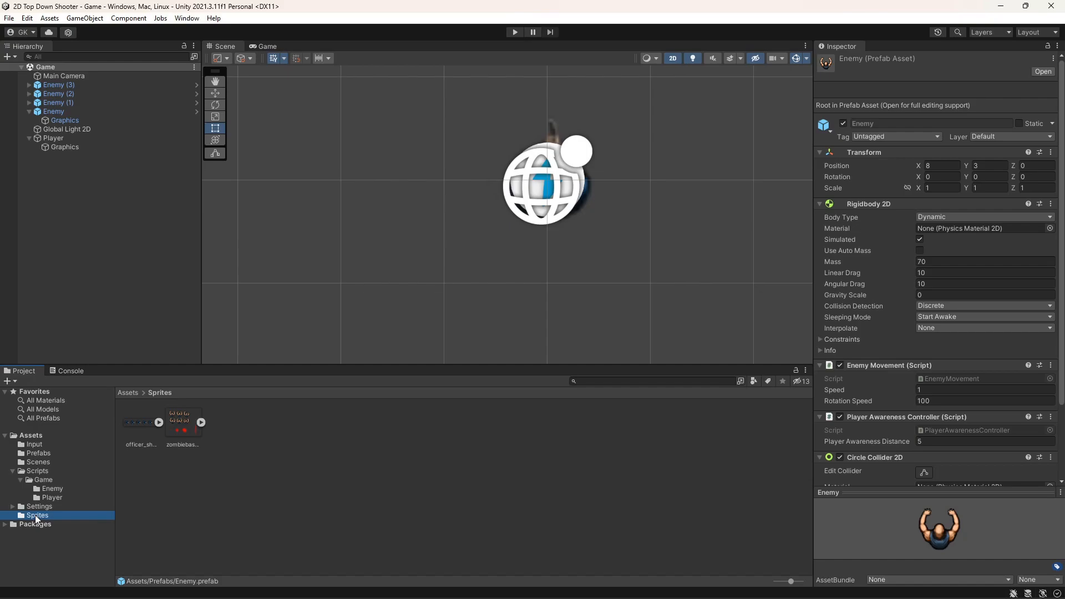
key(alt+Tab)
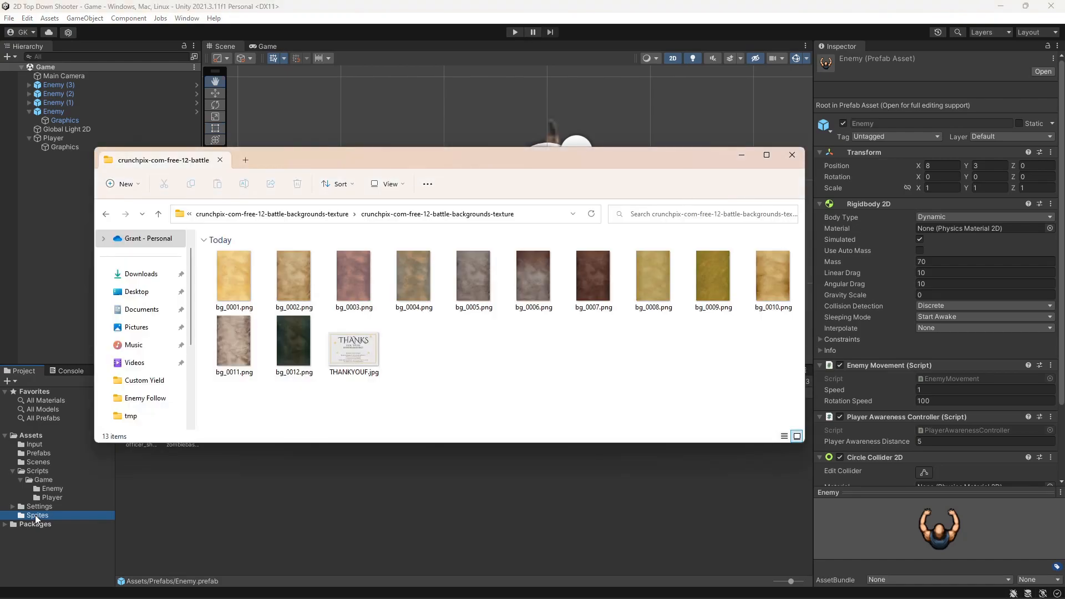
click(471, 286)
drag(293, 524, 281, 514)
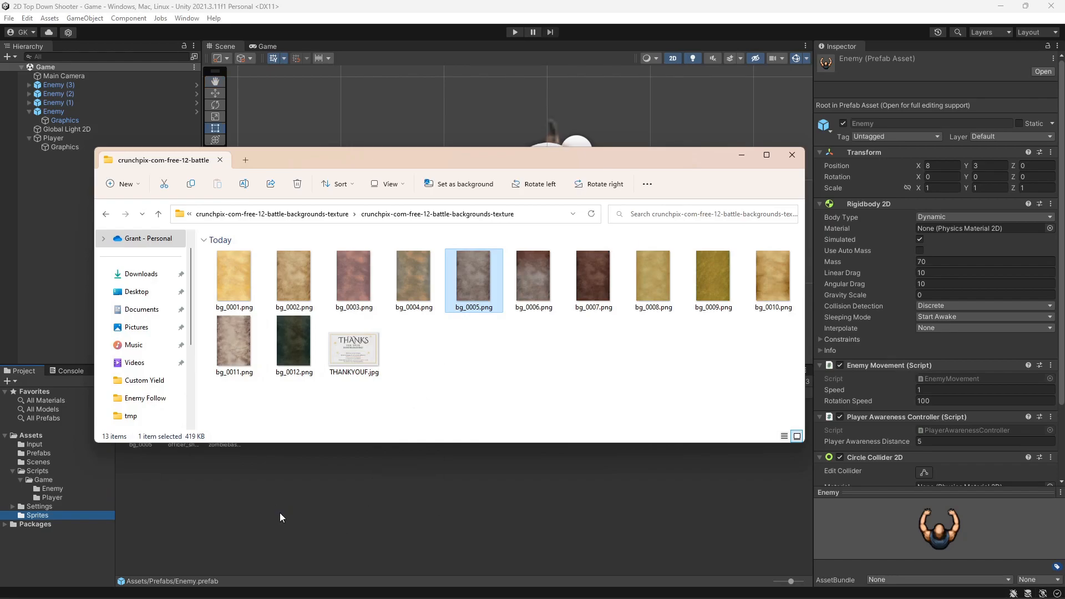
click(279, 513)
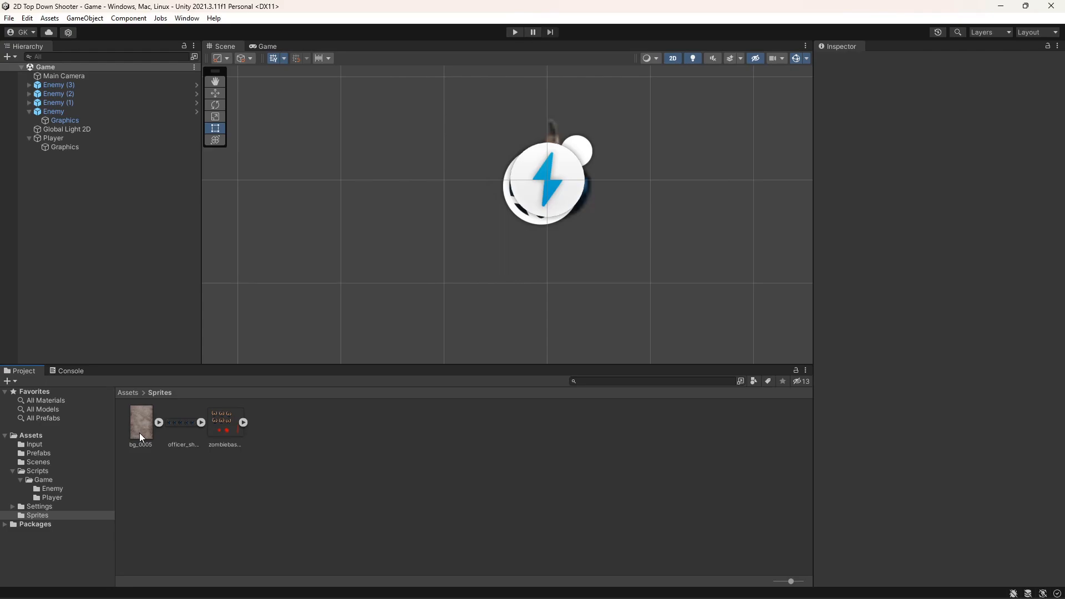
Add the bg_0005 sprite to the Game scene as a new object and rename it Background.
drag(140, 438, 52, 211)
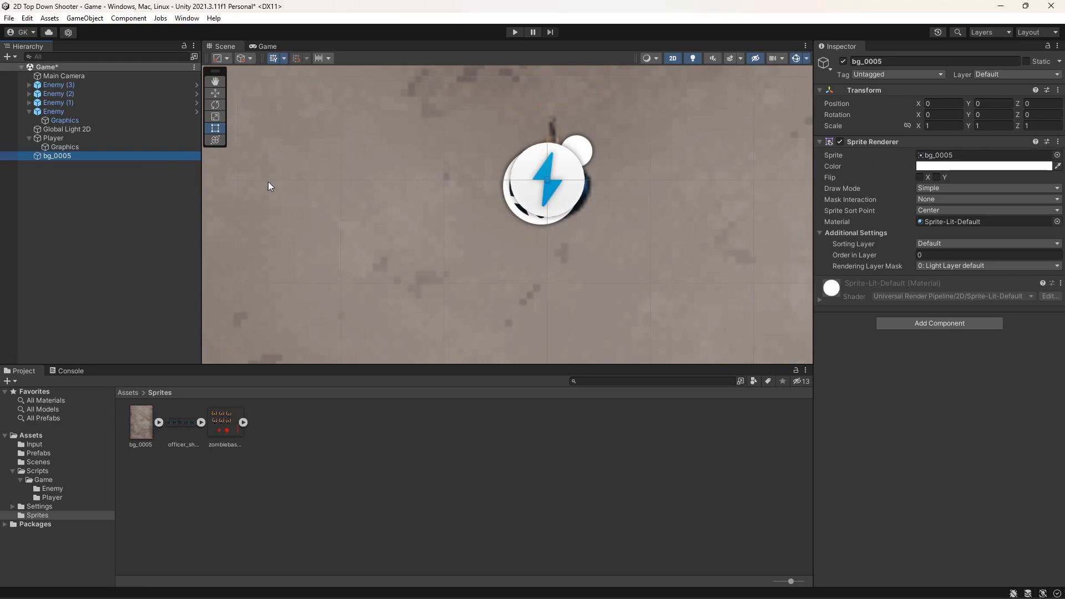
right_click(106, 157)
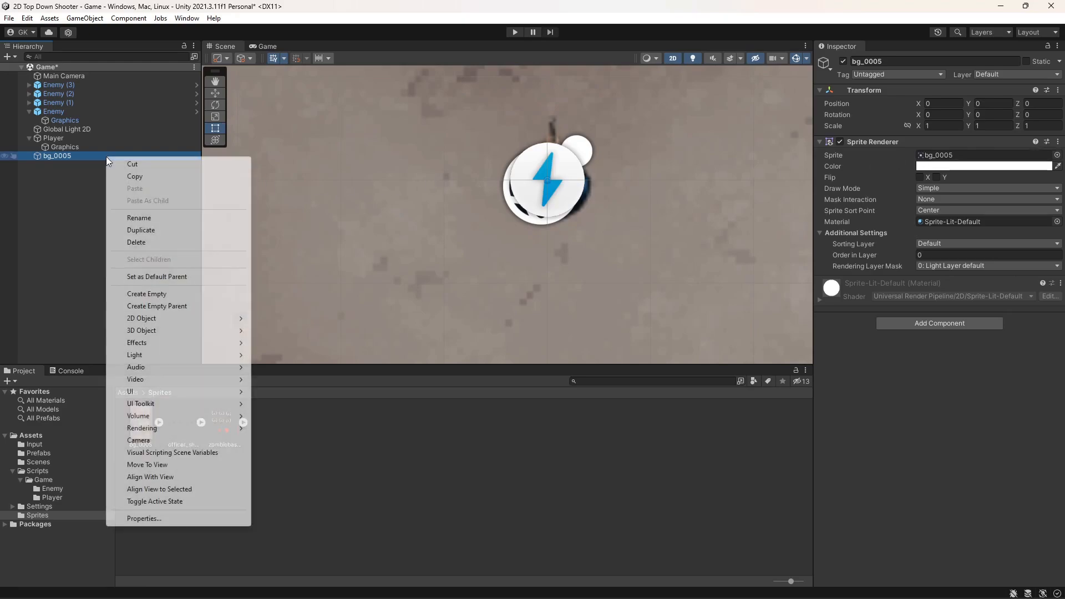
click(141, 219)
text(Background)
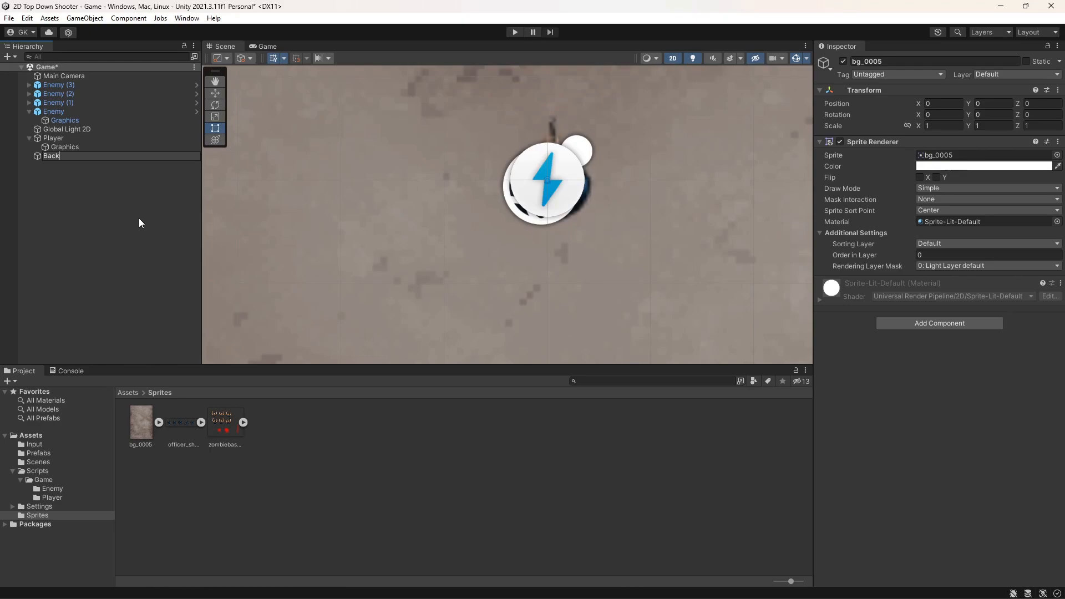
key(Return)
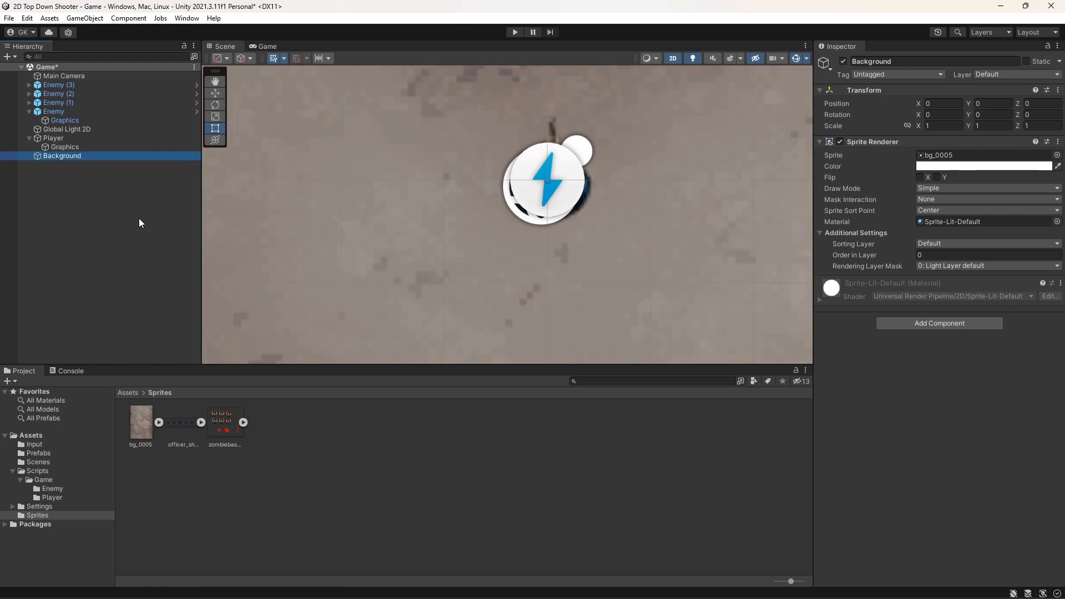
Show the Game view and set the Background sprite's Order in Layer to 1.
click(269, 47)
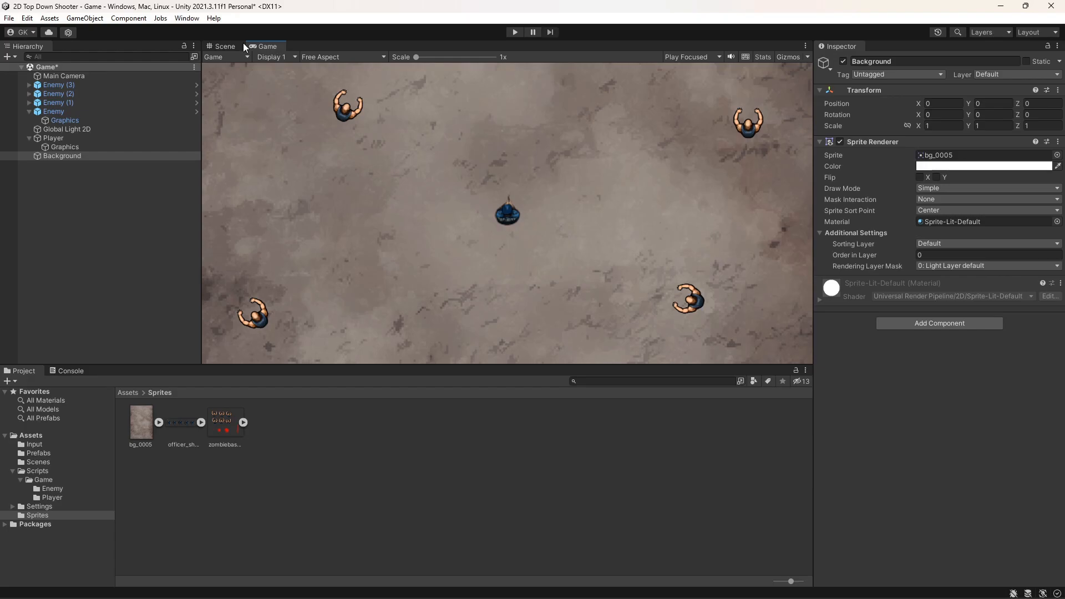
click(46, 158)
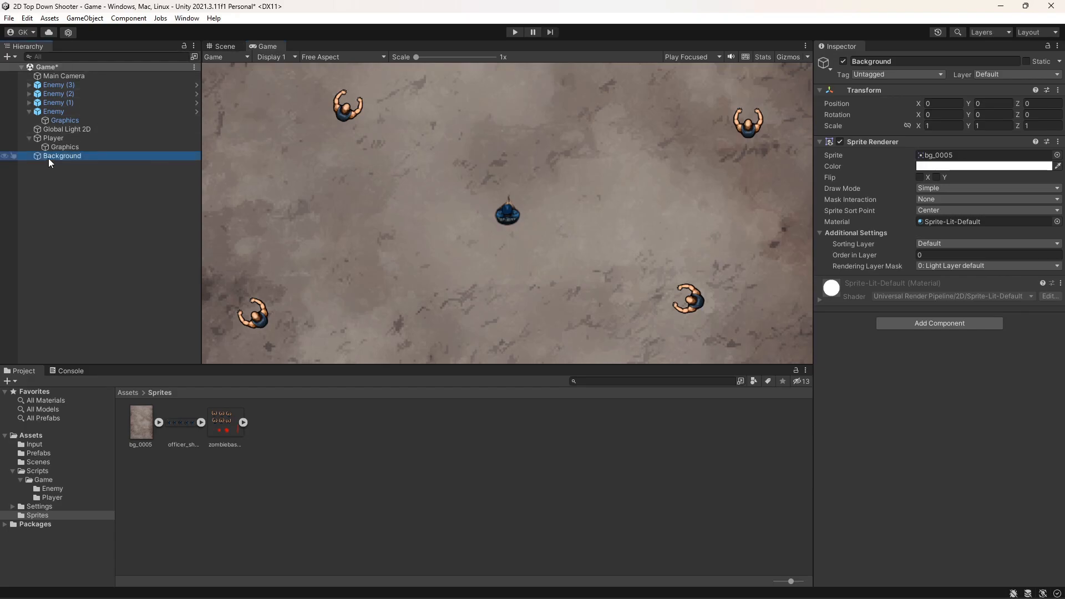
click(929, 254)
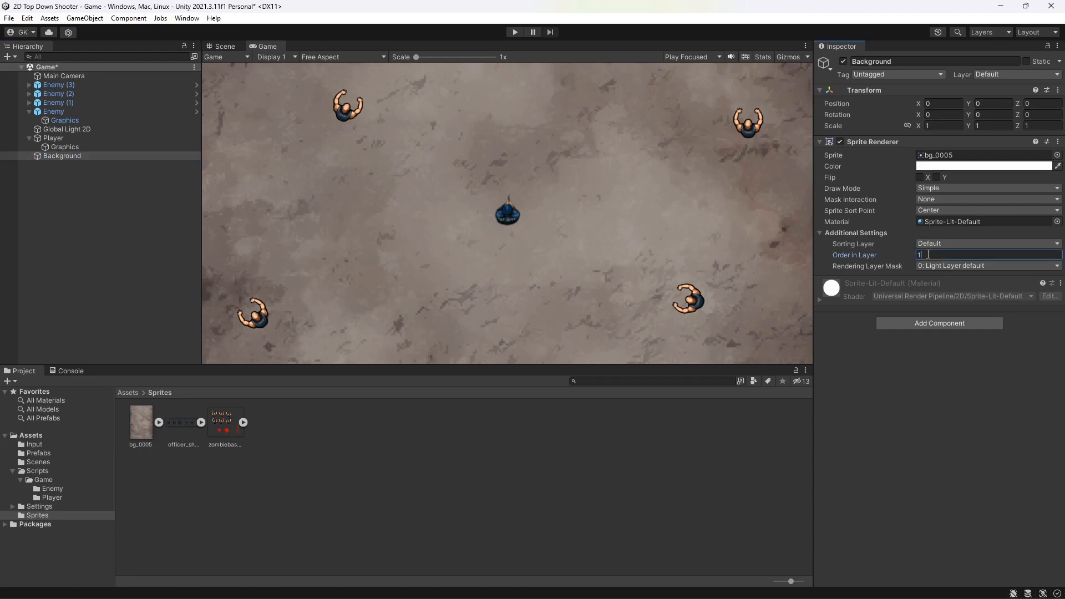
text(1)
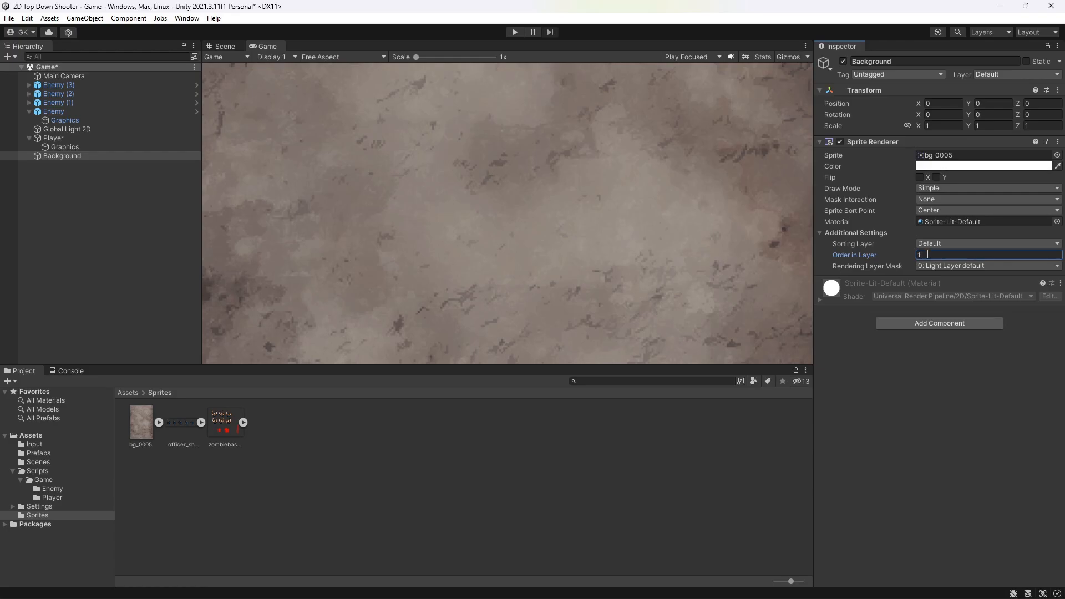
Add three new sorting layers named Background, Player and Enemy below the Default layer.
click(935, 244)
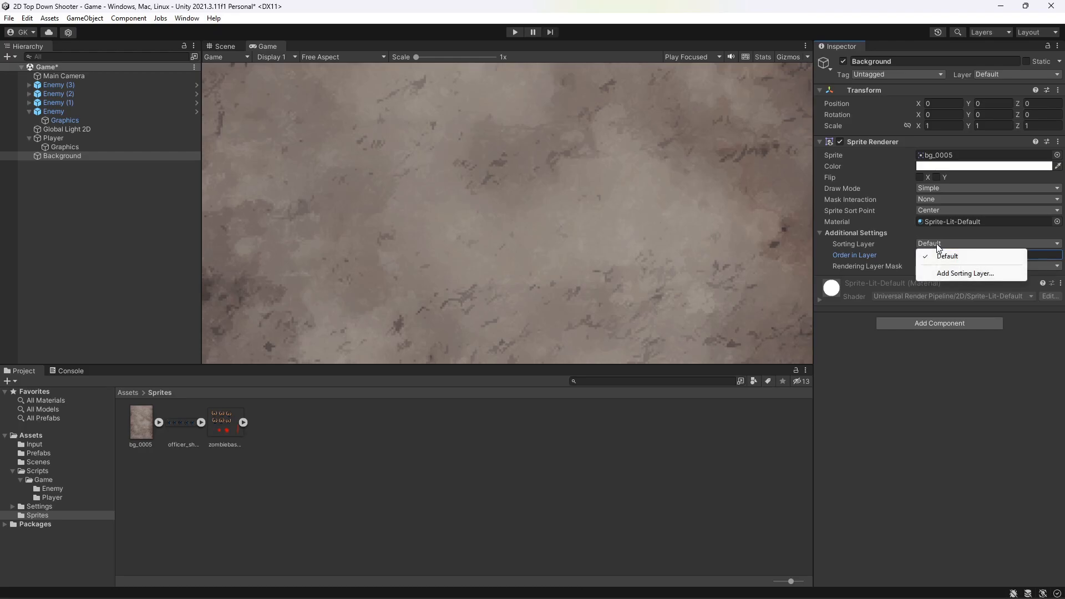
click(939, 273)
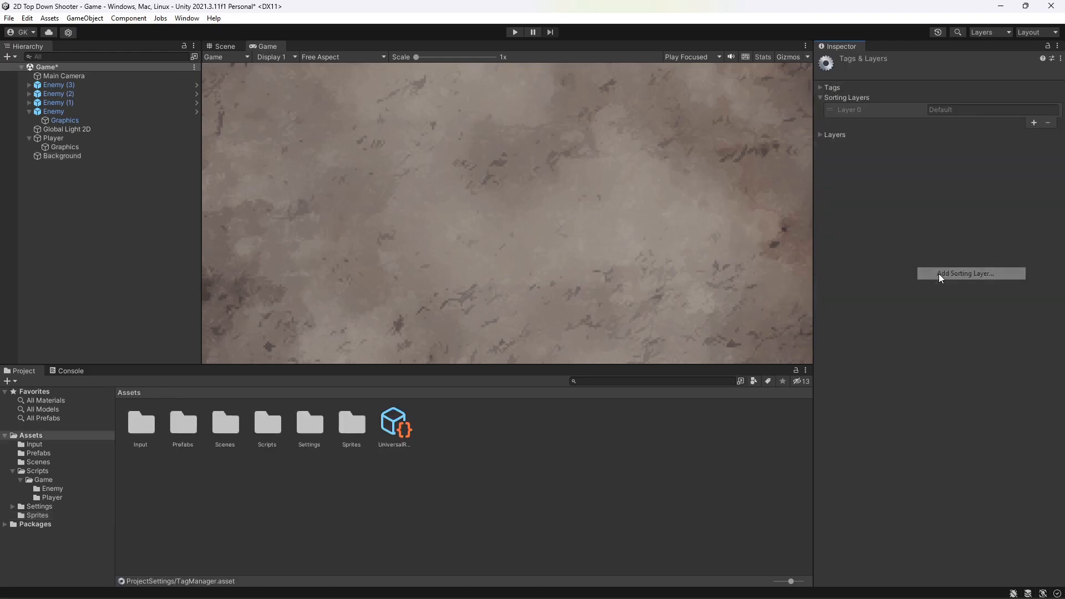
click(1034, 123)
click(1034, 123)
text(Background)
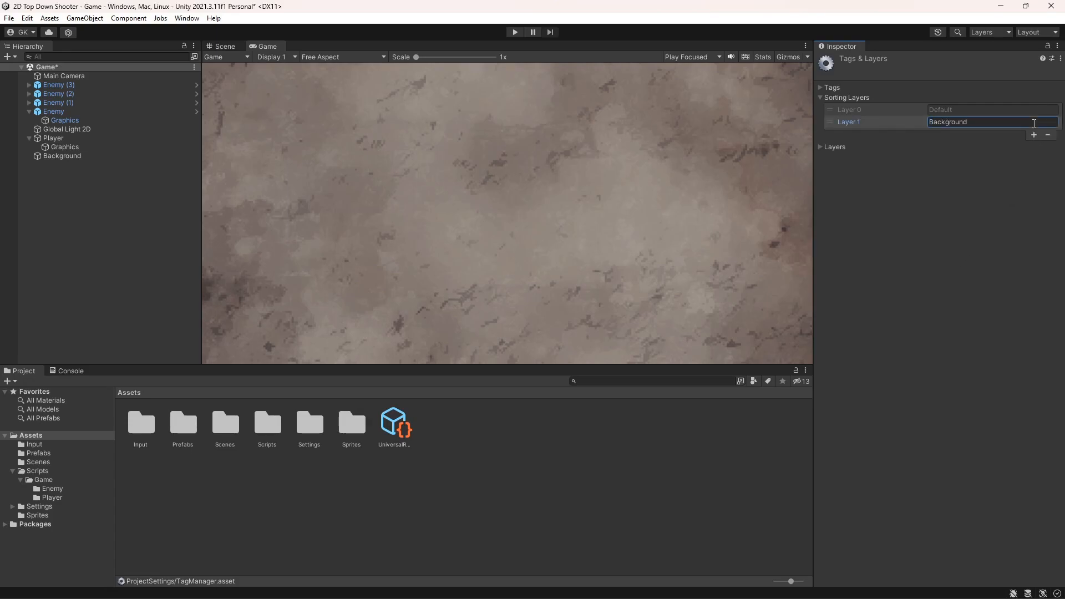
click(1030, 135)
text(Player)
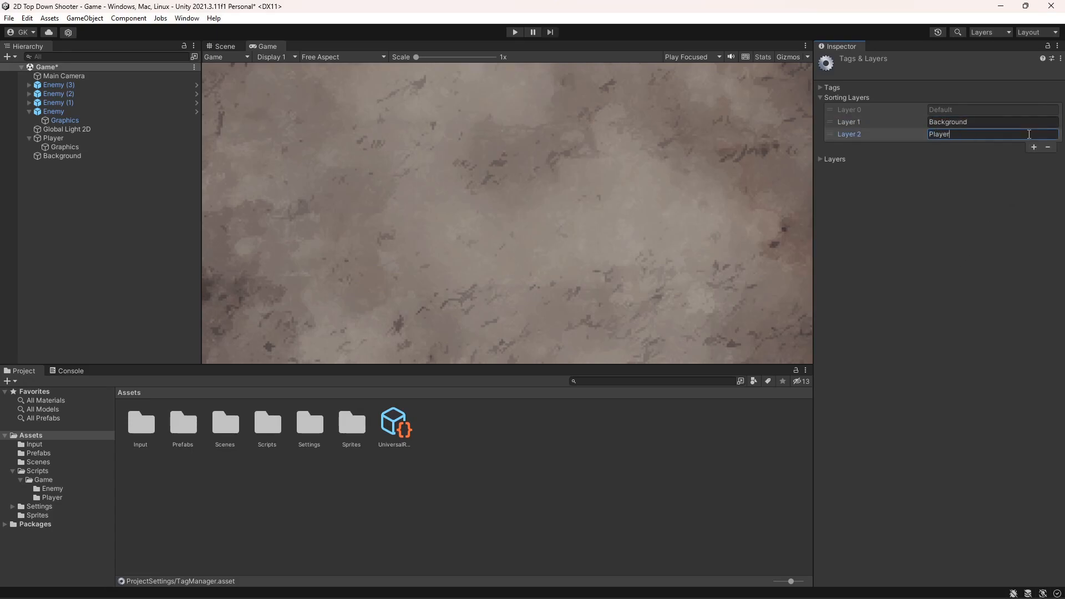
click(1034, 147)
click(1033, 146)
text(Enemy)
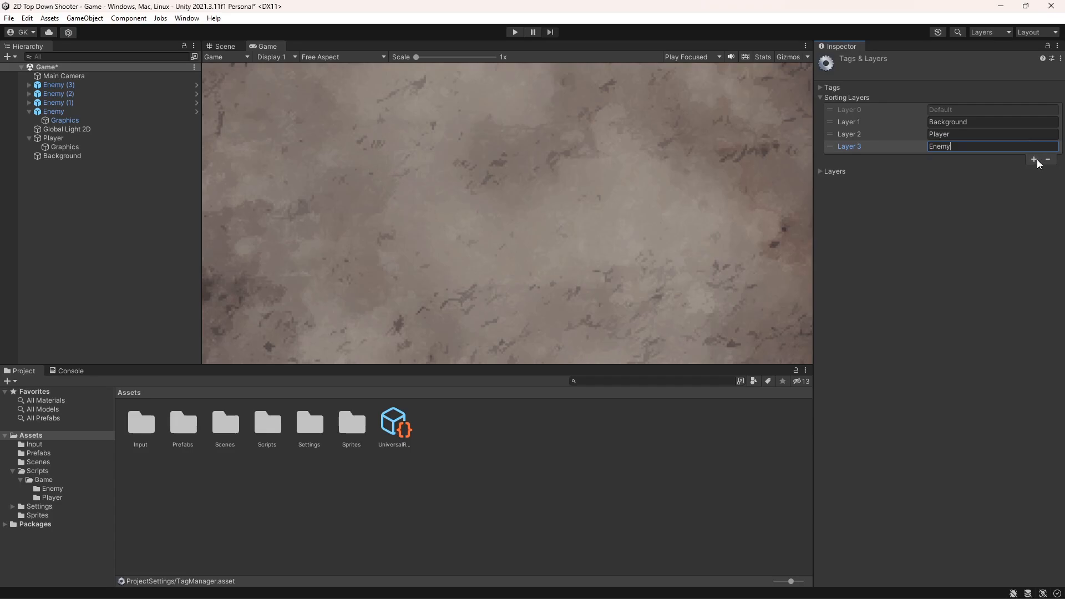
Add the sorting layers Collectable and Bullet and move them, in that order, between Background and Player.
click(1034, 159)
click(1036, 159)
text(Collectable)
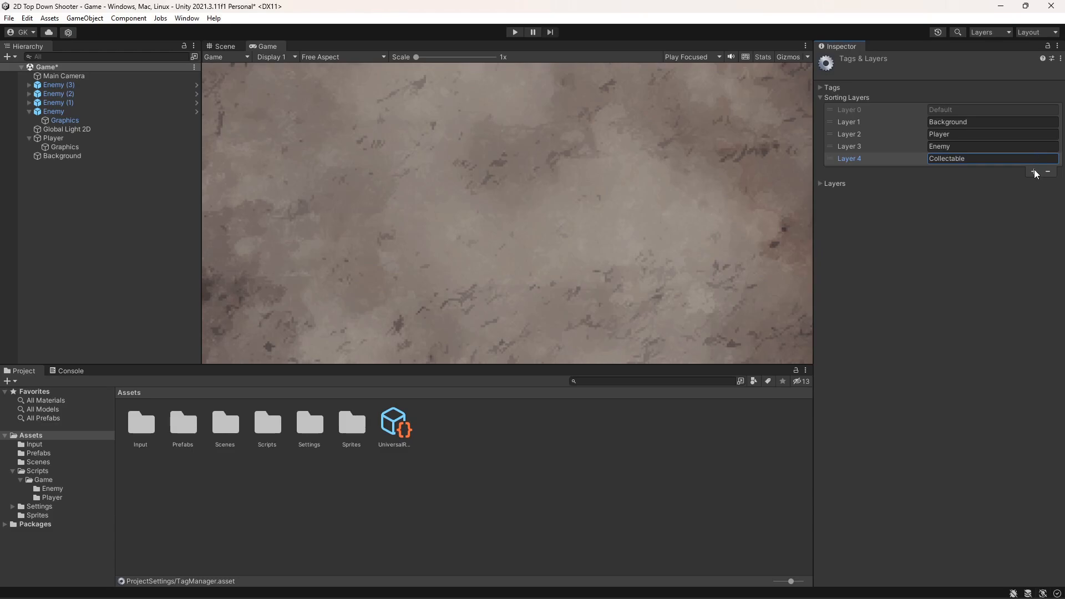
click(1034, 172)
click(1018, 169)
text(Bullet)
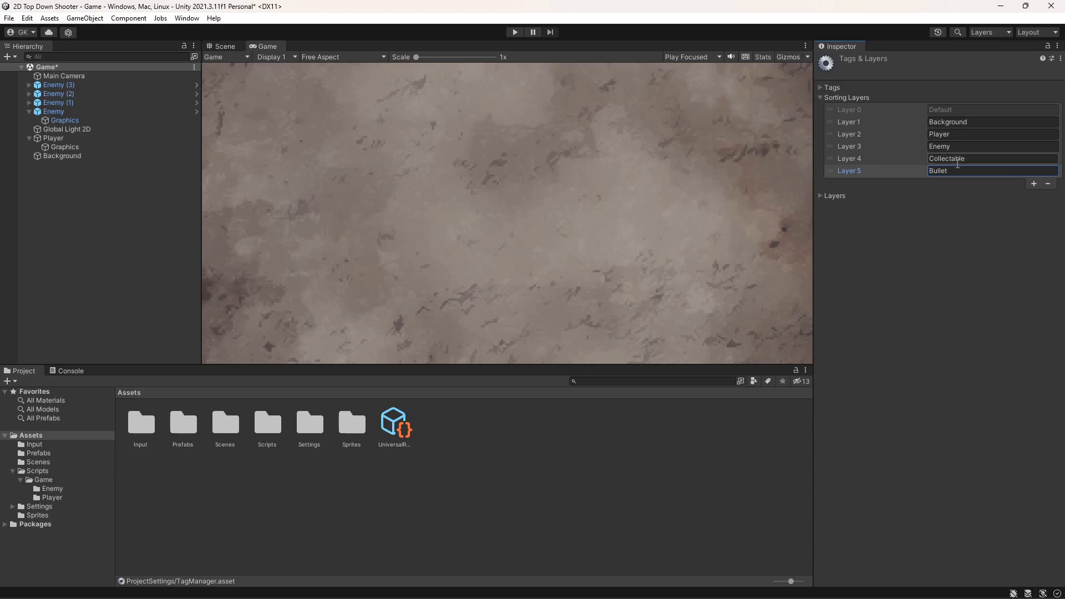
mouse_move(835, 154)
mouse_down()
mouse_move(831, 135)
mouse_move(830, 170)
mouse_move(831, 151)
mouse_up()
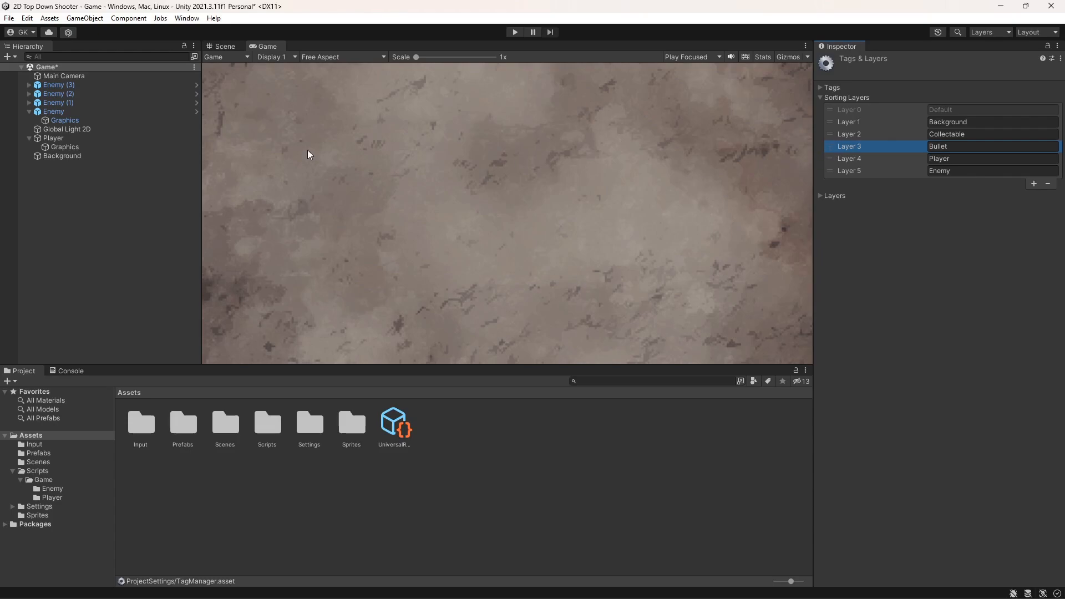
Assign the Background object's sprite to the Background sorting layer and set its Order in Layer to 0.
click(69, 157)
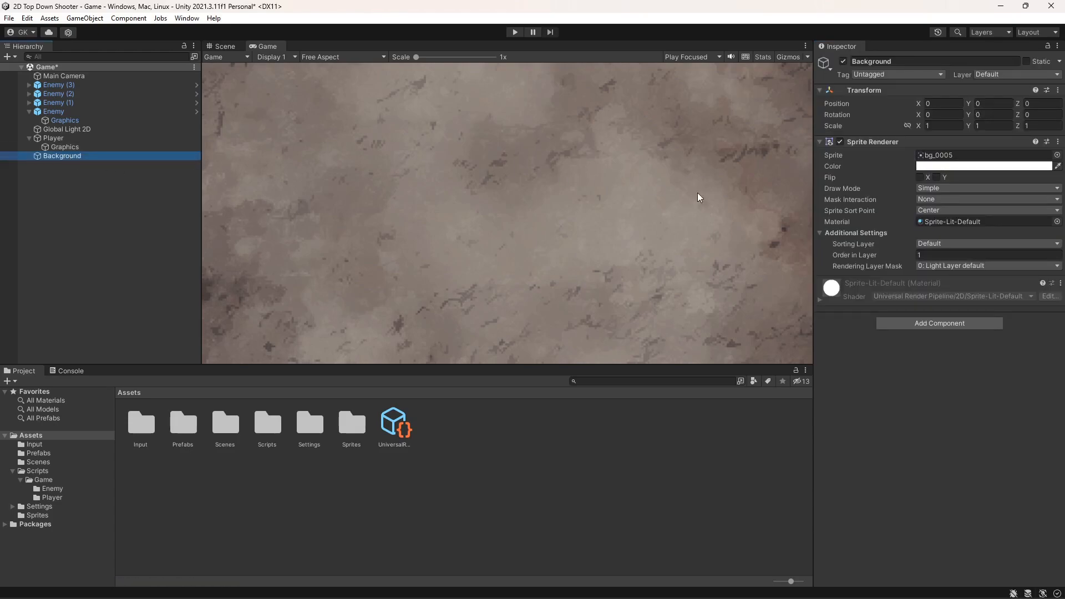
click(991, 244)
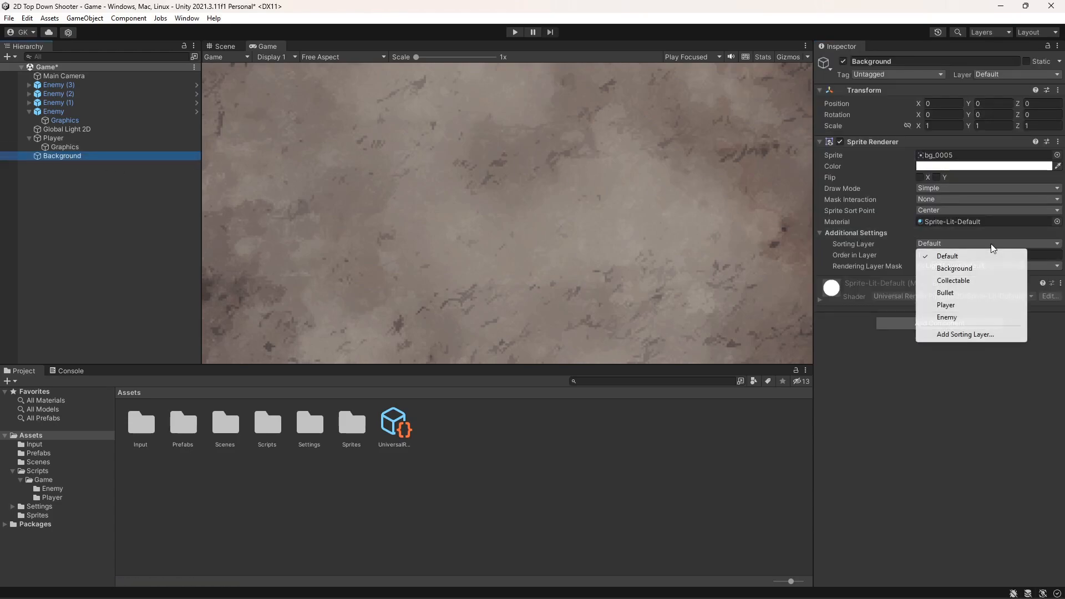
click(963, 269)
click(954, 254)
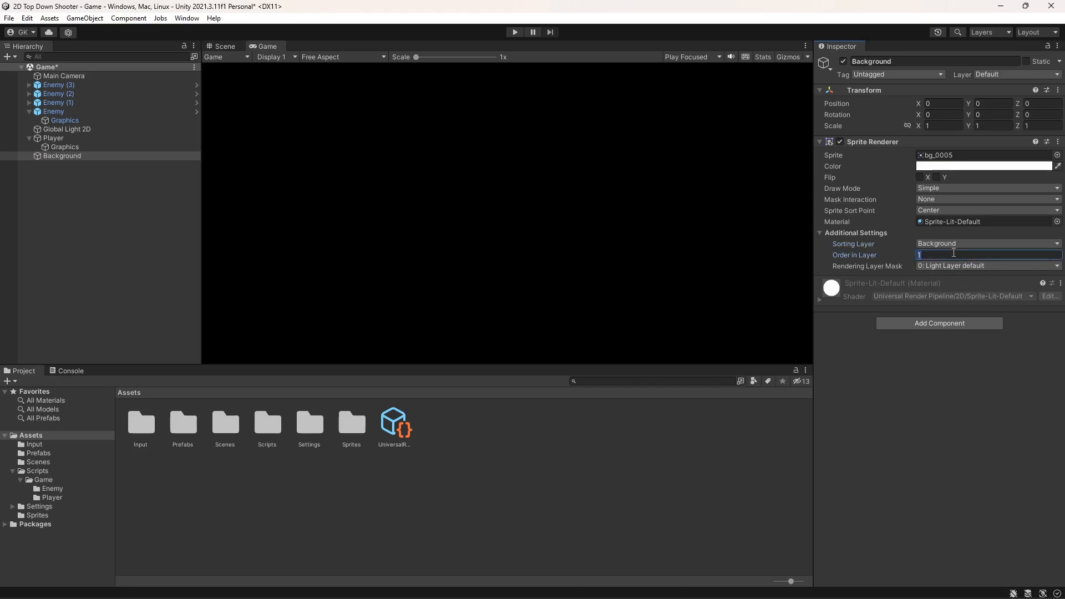
text(0)
key(Return)
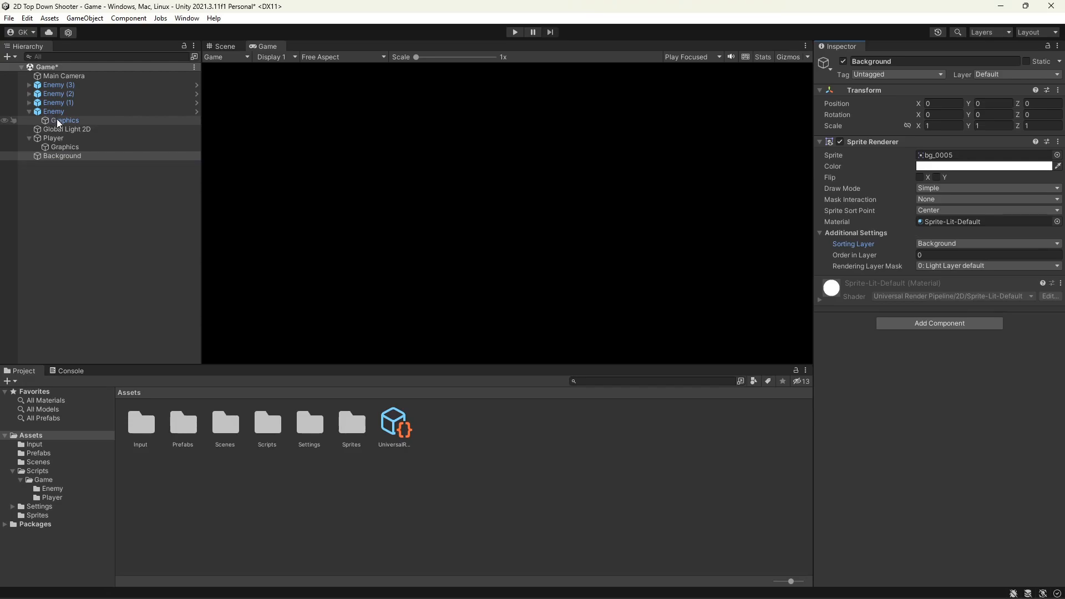
Assign the sprite of the Player's Graphics child object to the Player sorting layer.
click(61, 145)
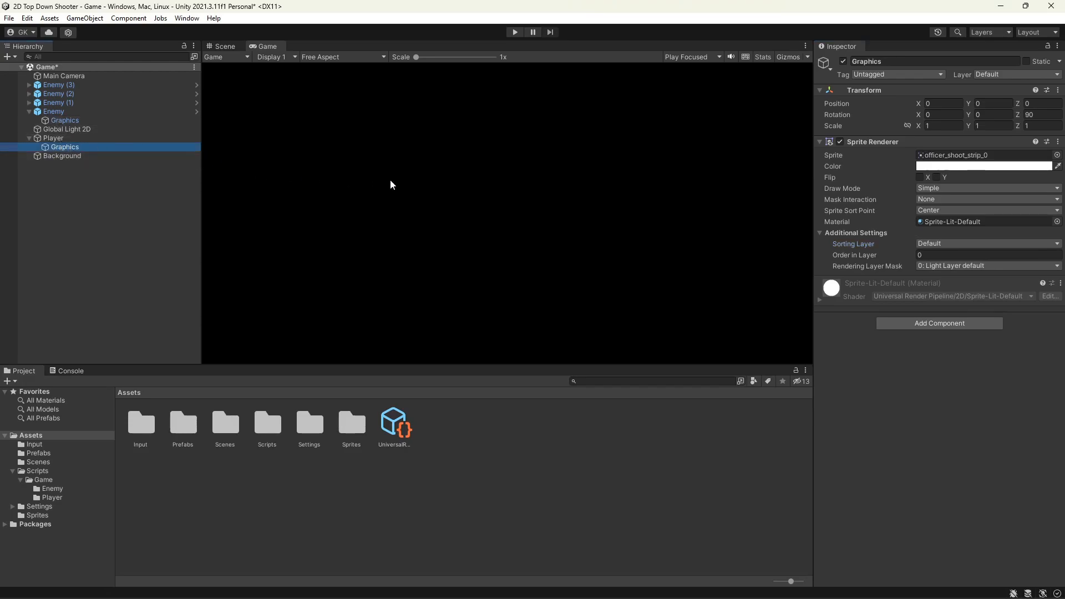
click(940, 243)
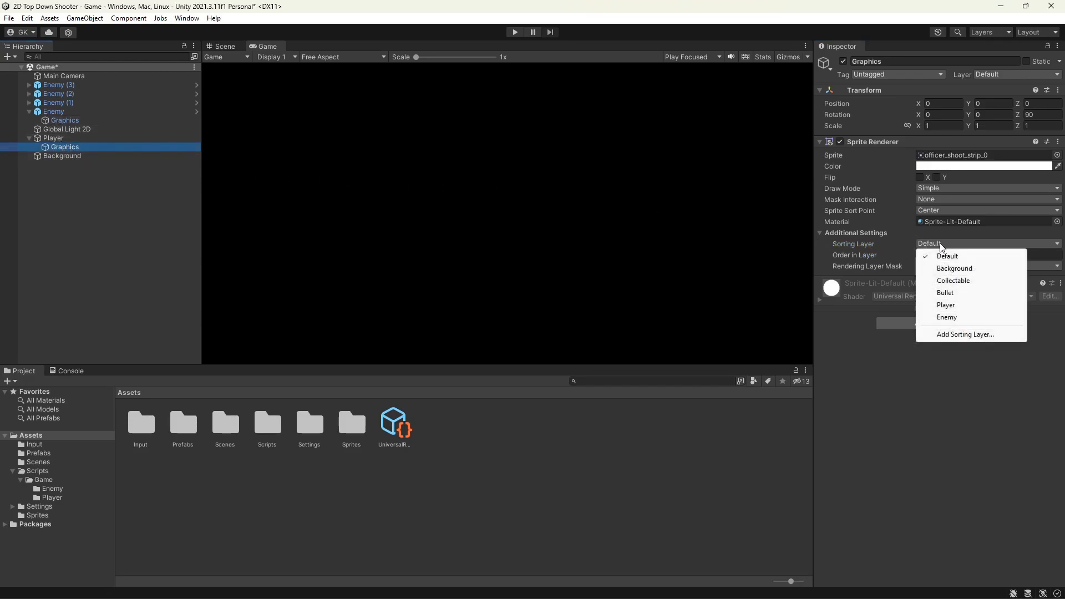
click(951, 303)
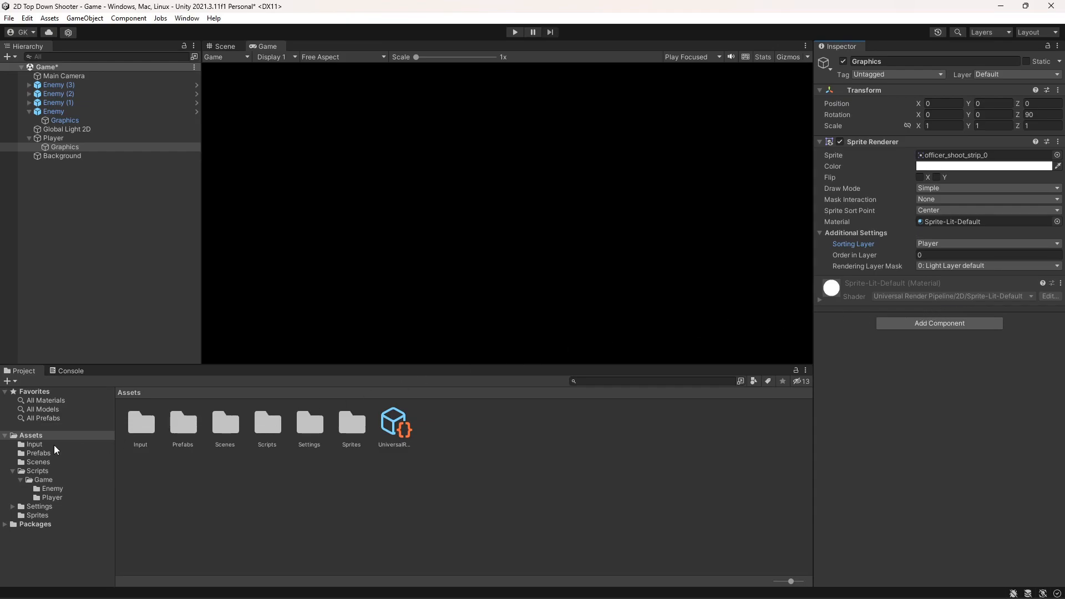
Assign the Graphics sprite in the Enemy prefab to the Enemy sorting layer, and return to the Game scene.
click(39, 453)
double_click(136, 422)
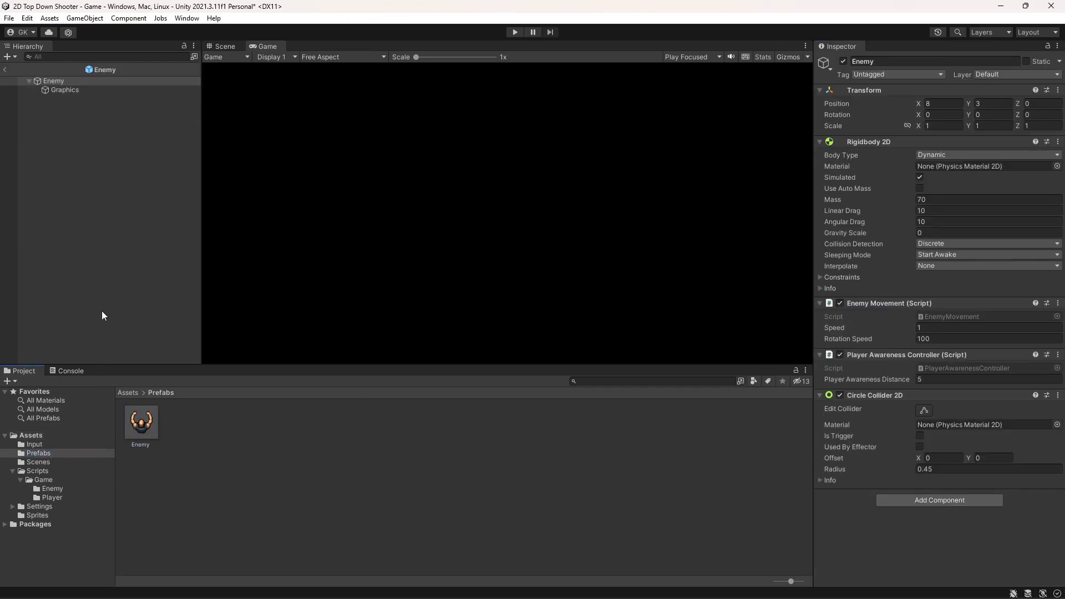
click(72, 90)
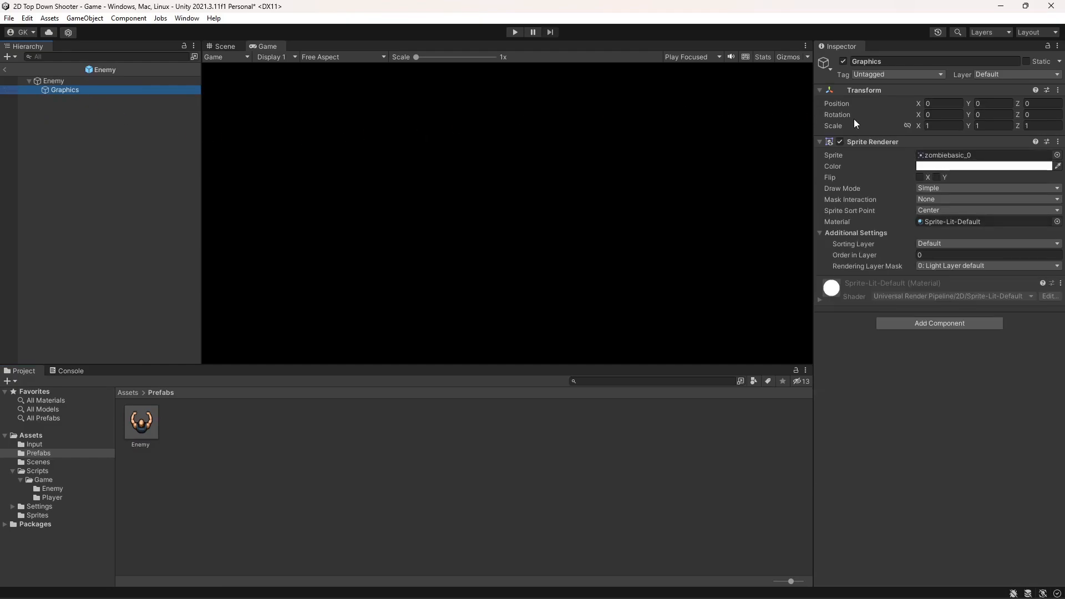
click(967, 243)
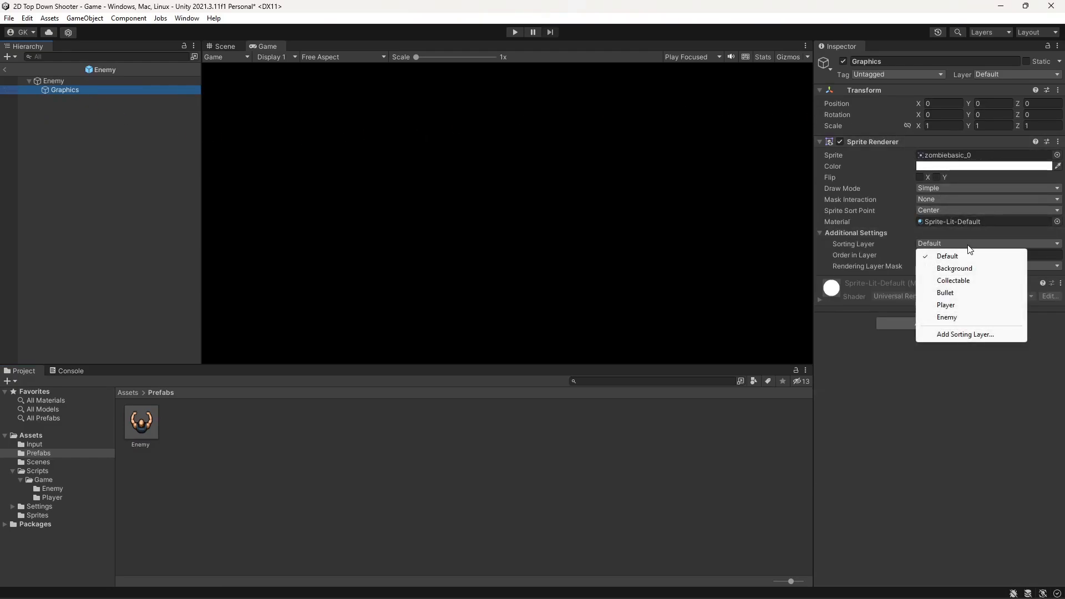
click(966, 317)
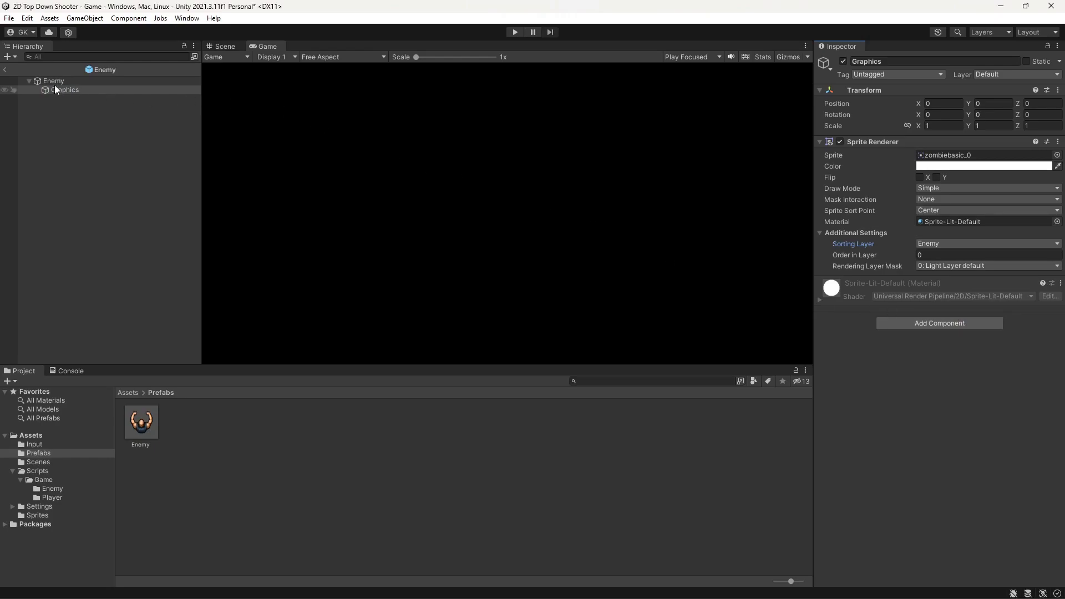
click(6, 70)
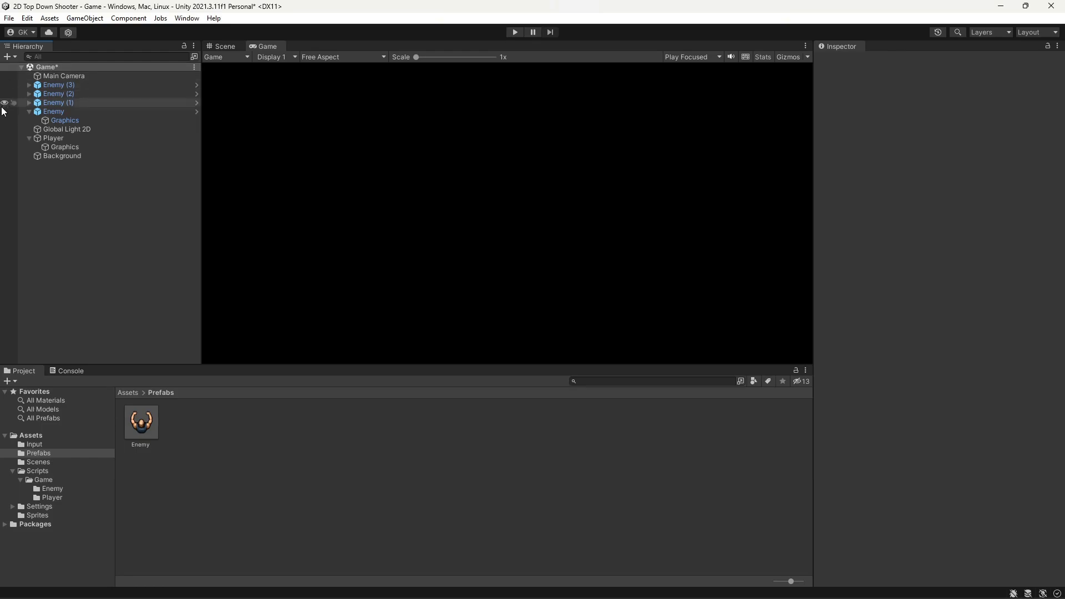
Set the Target Sorting Layers of the Global Light 2D to All.
click(55, 131)
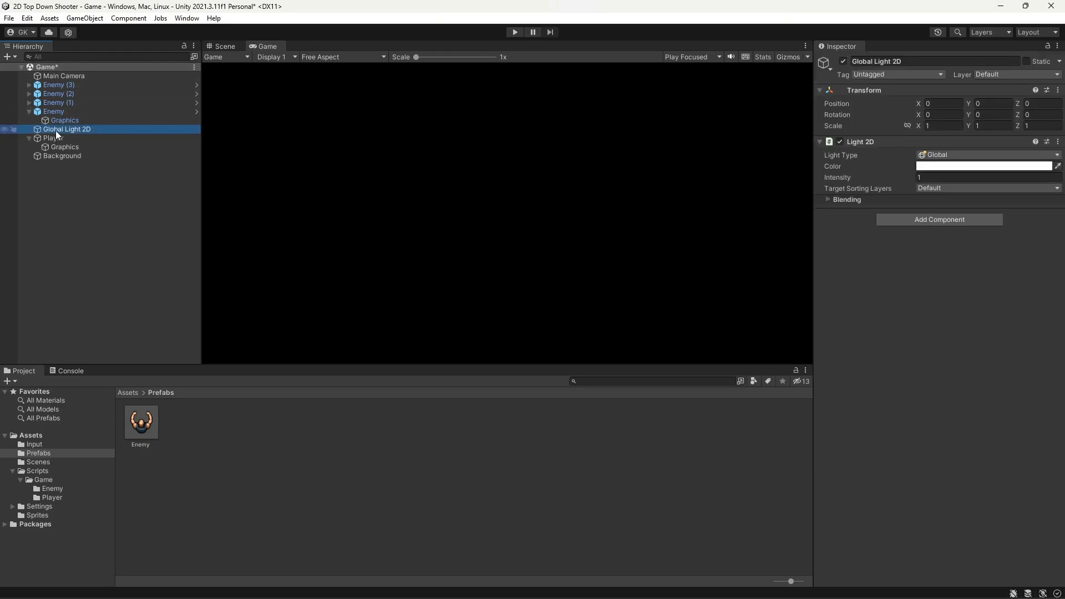
click(940, 189)
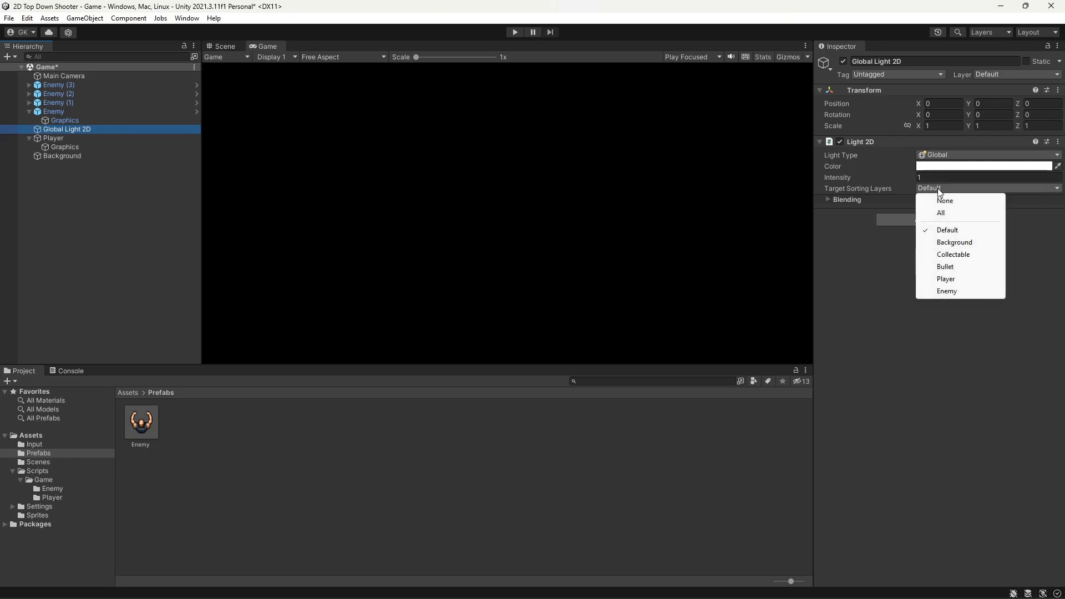
click(941, 215)
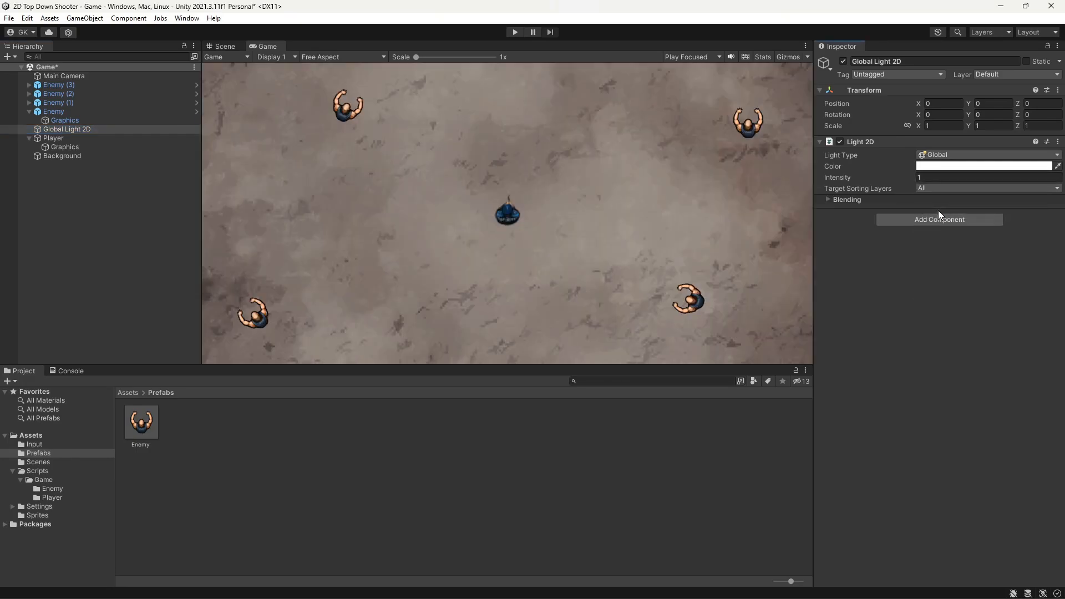
Run the game and move the player around among the enemies to check the draw order over the background.
click(515, 32)
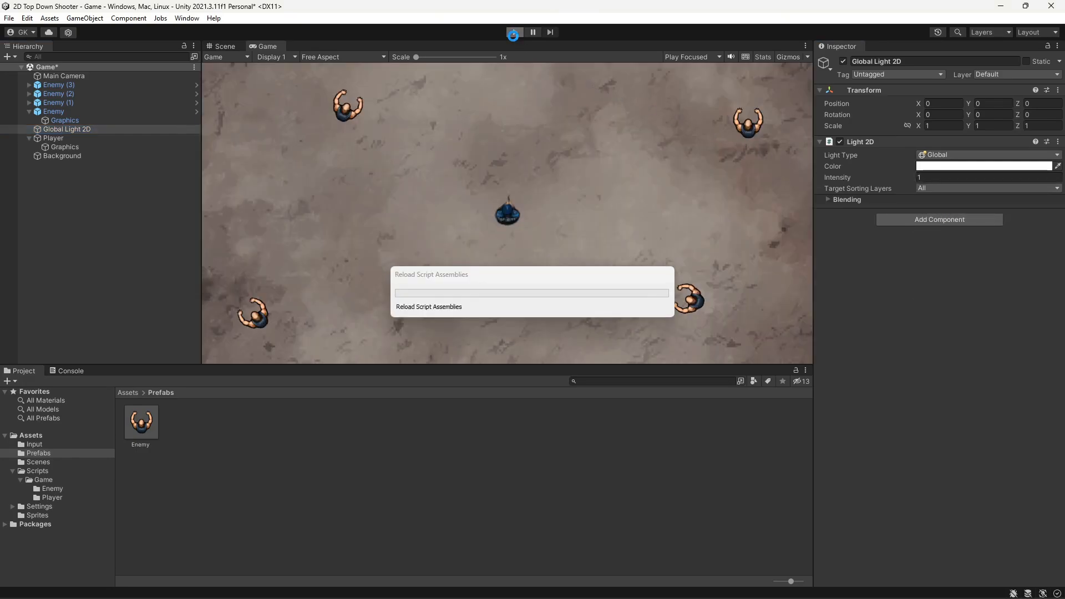
key(d)
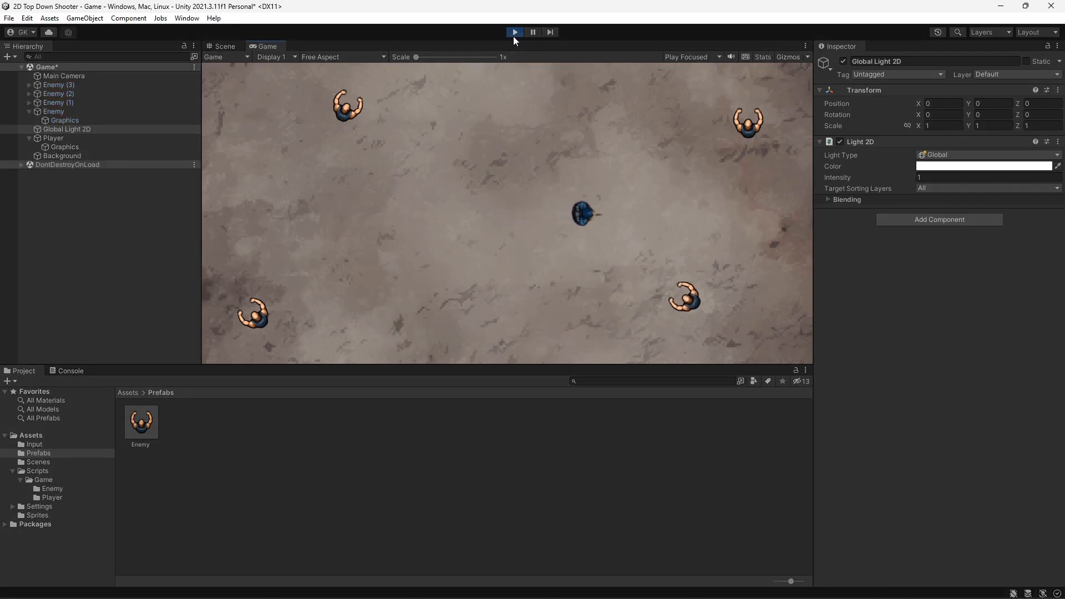
key(w)
key(a)
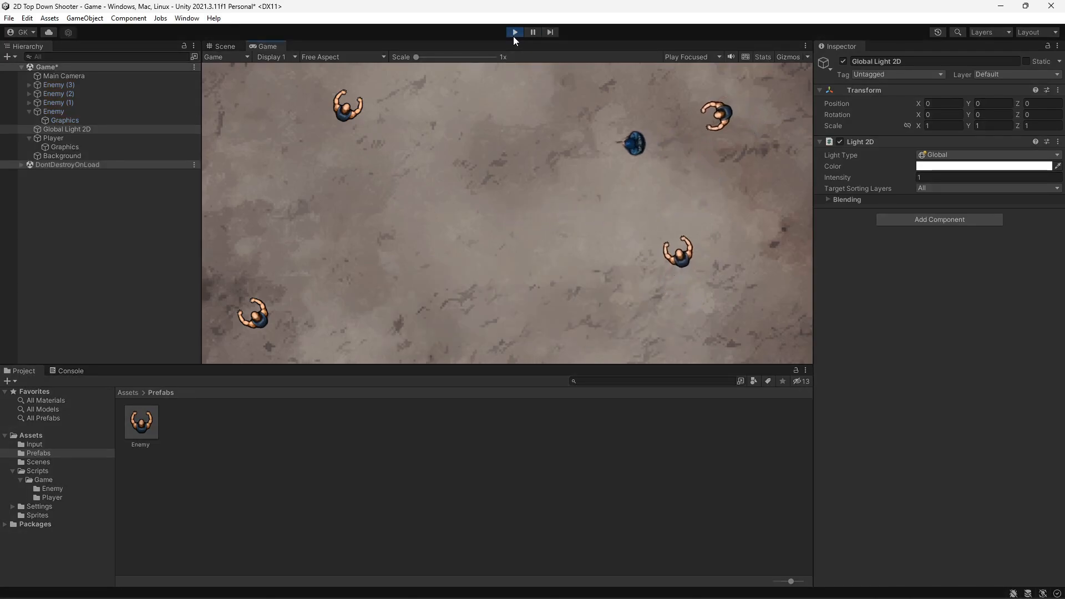
key(a)
key(s)
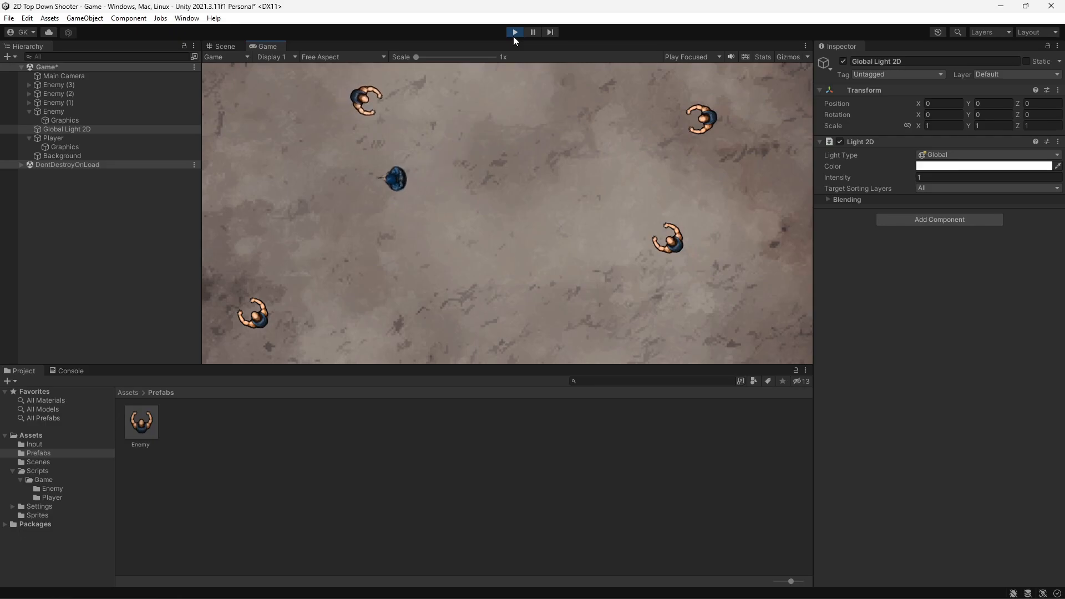
key(d)
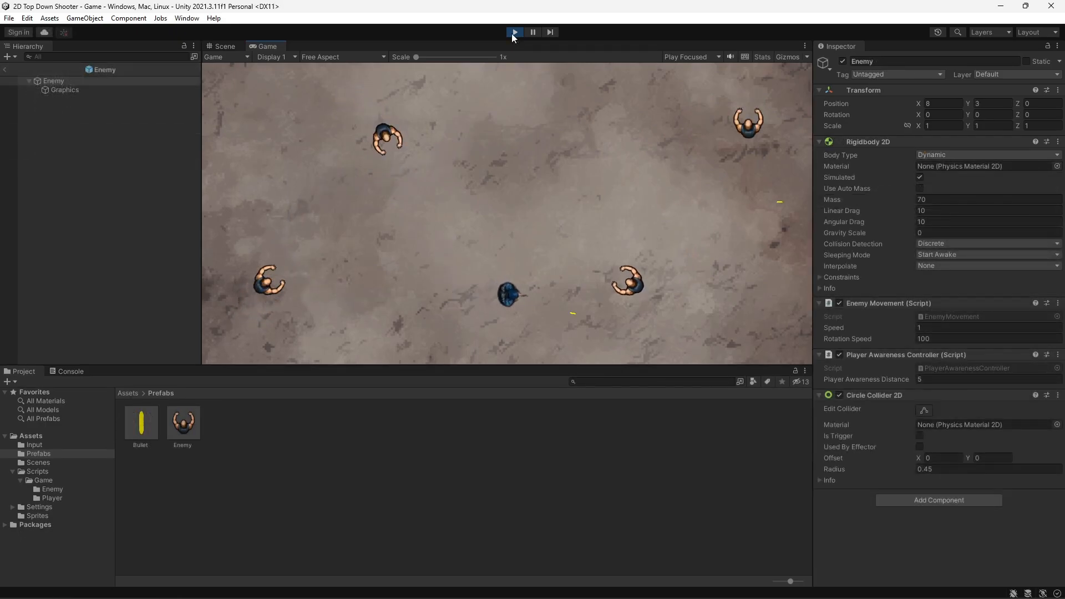
Playtest the version with the Bullet prefab by moving the player around and shooting at the enemies.
key(d)
key(space)
key(d)
key(w)
key(space)
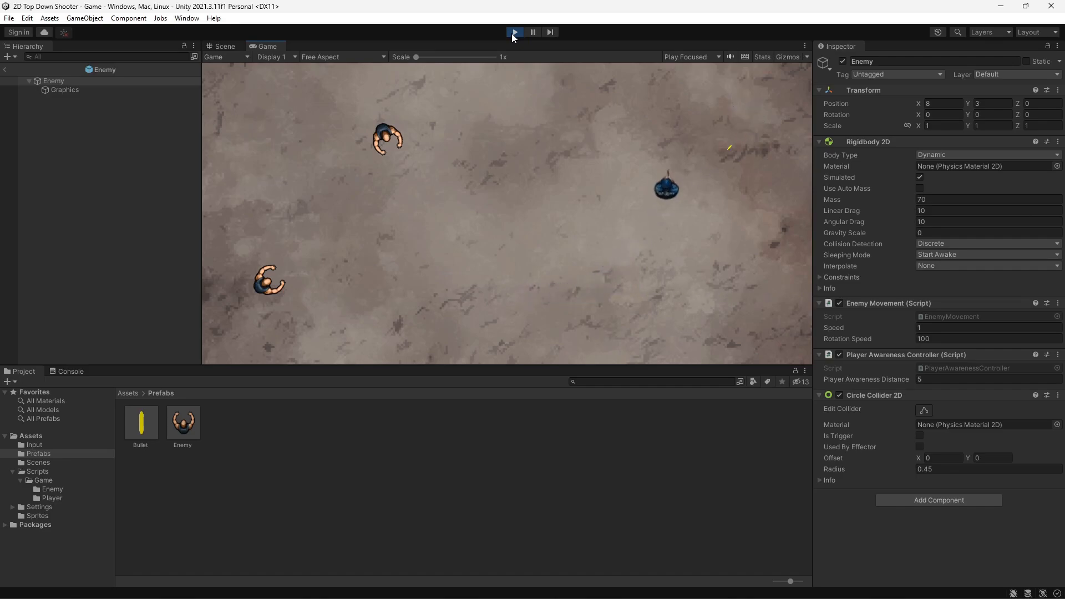
key(a)
key(space)
key(a)
key(s)
key(a)
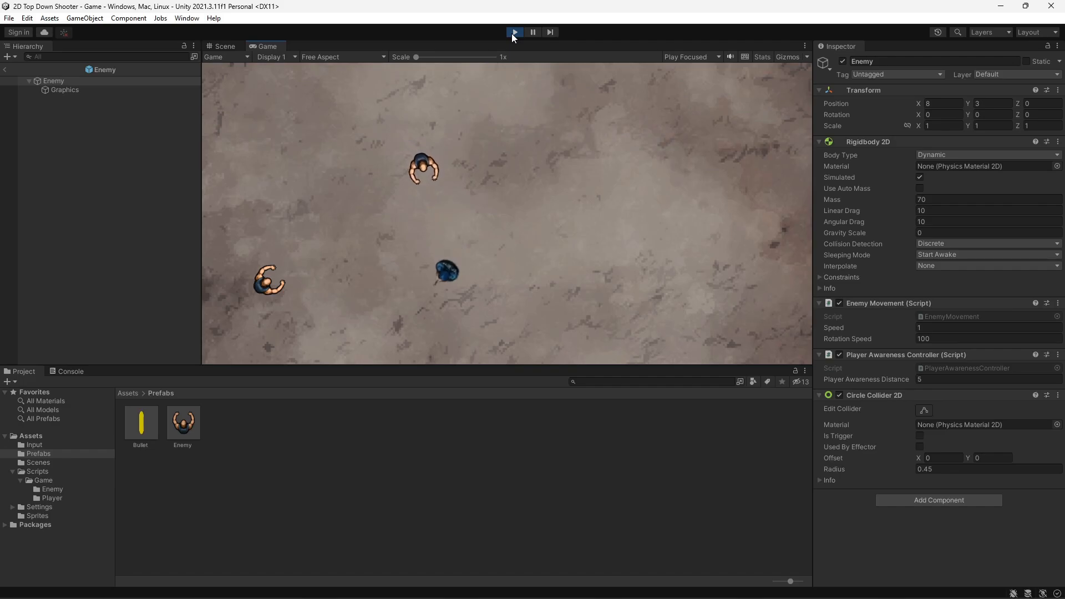
key(d)
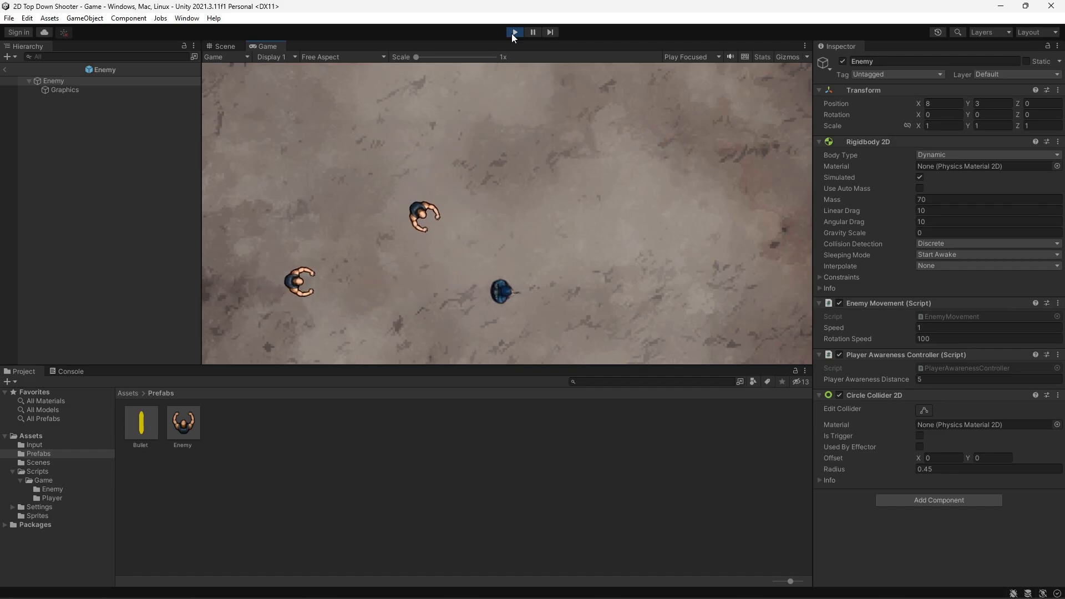
key(w)
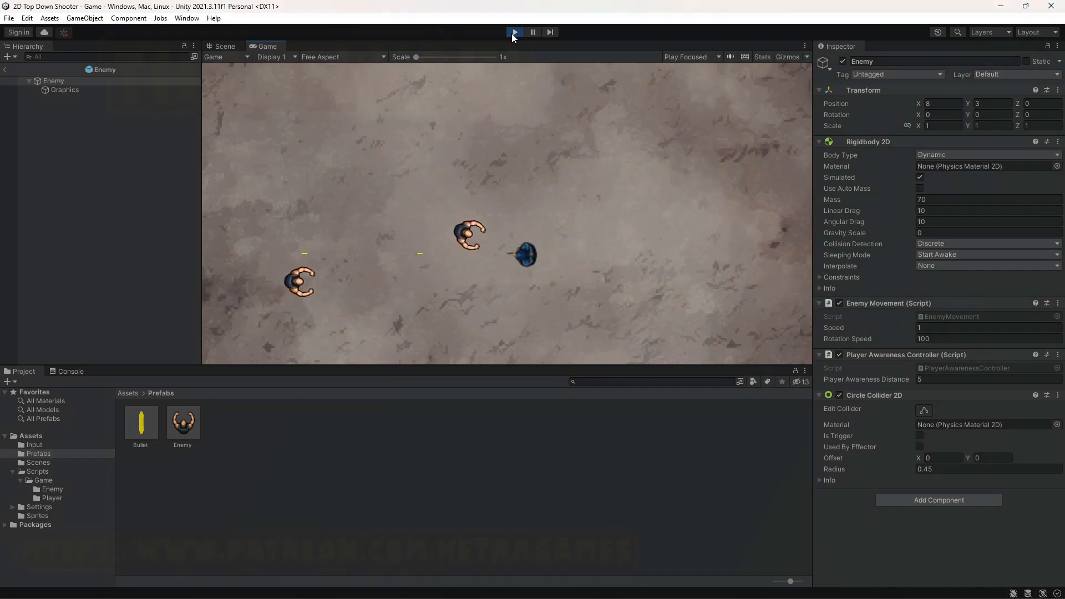